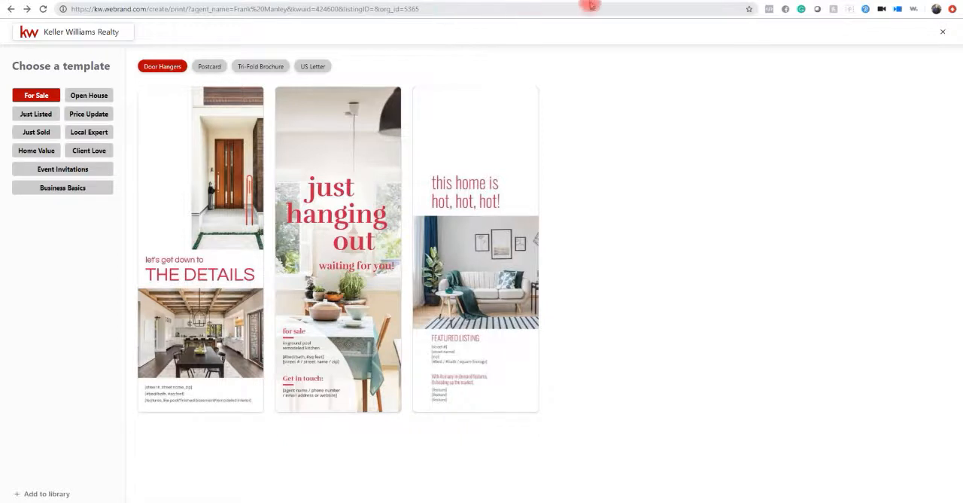
Load the Keller Williams agent login page at agent.kw.com/login in a new browser tab.
left_click(597, 0)
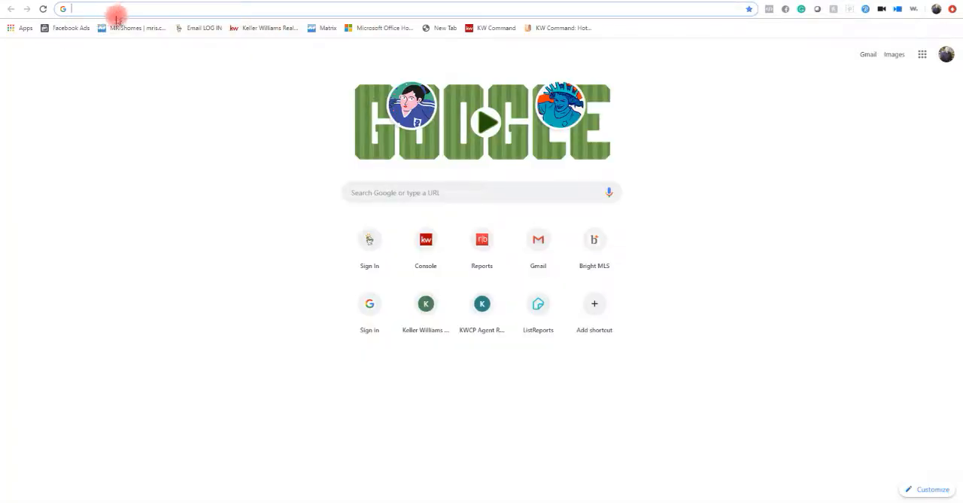
type("a")
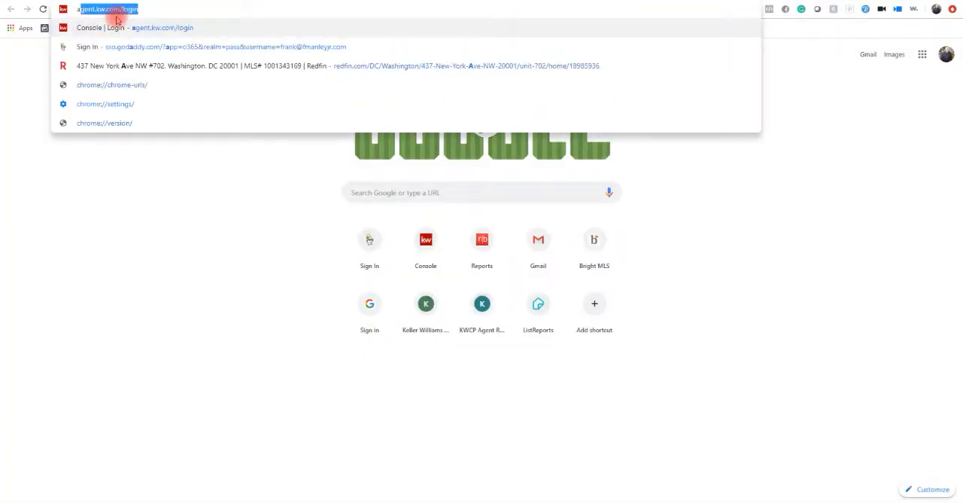
key("Right")
key("Return")
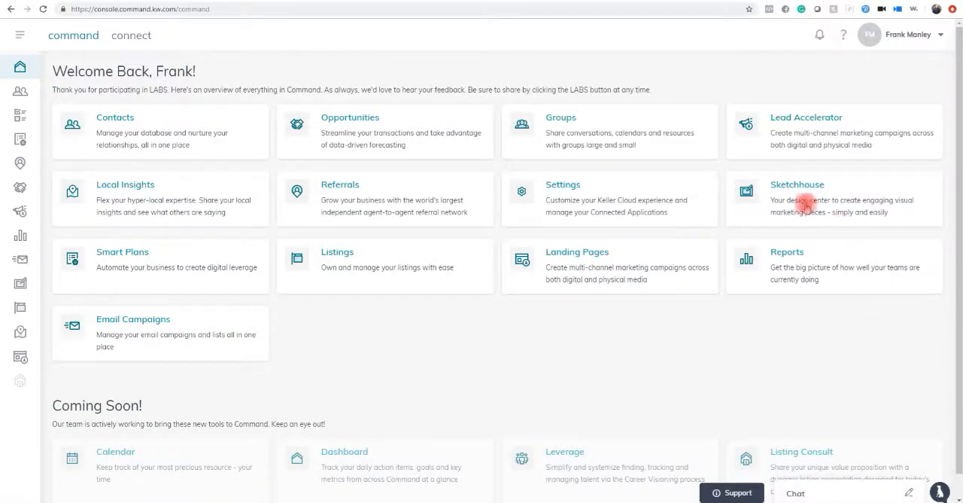
Open the SketchHouse design center and create a new template of type Print.
left_click(20, 285)
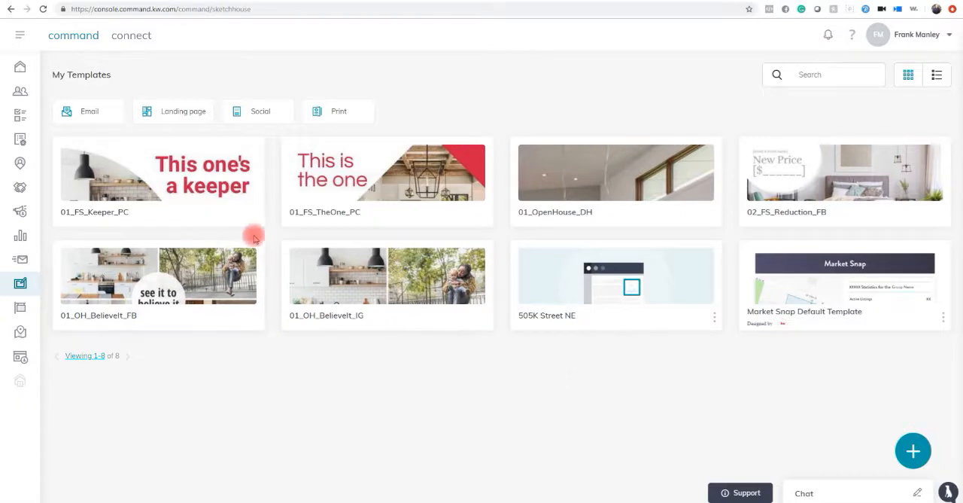
left_click(912, 452)
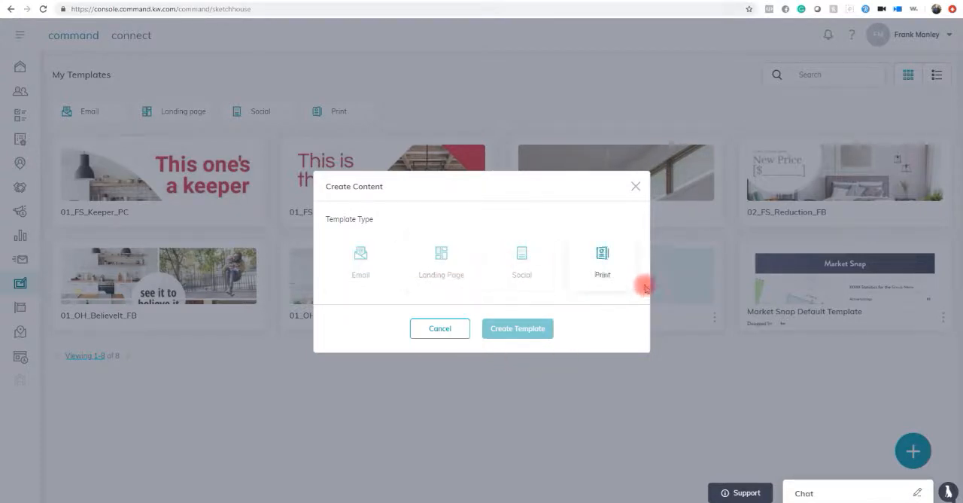
left_click(602, 257)
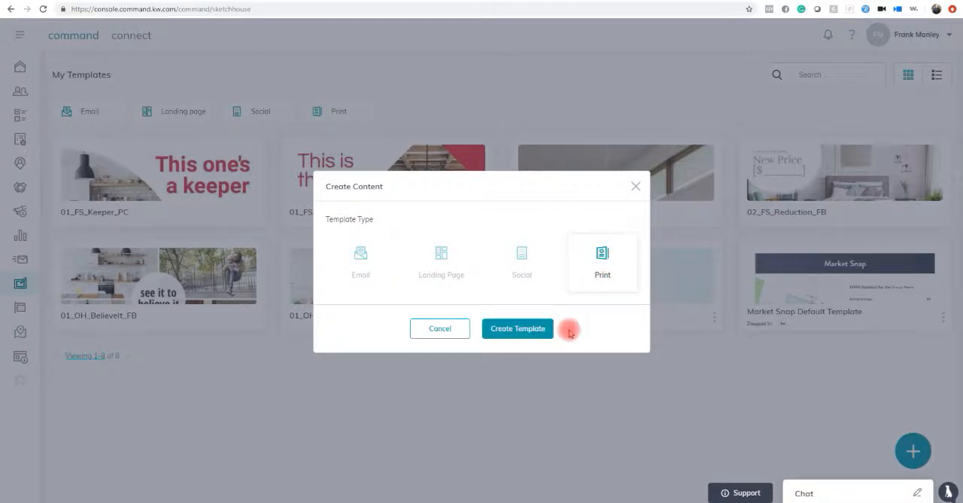
left_click(519, 331)
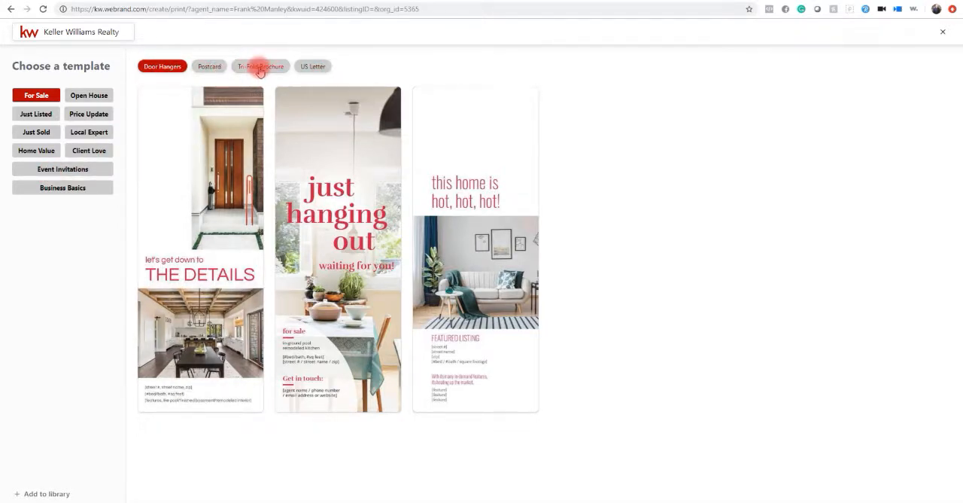
Find the Just Listed postcard design 01_JustListed_PC and use it as the template.
left_click(204, 69)
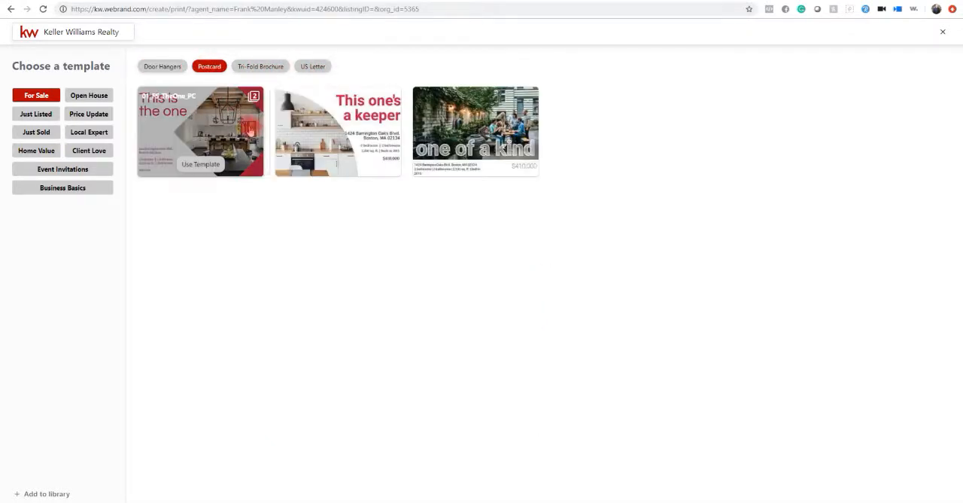
left_click(36, 113)
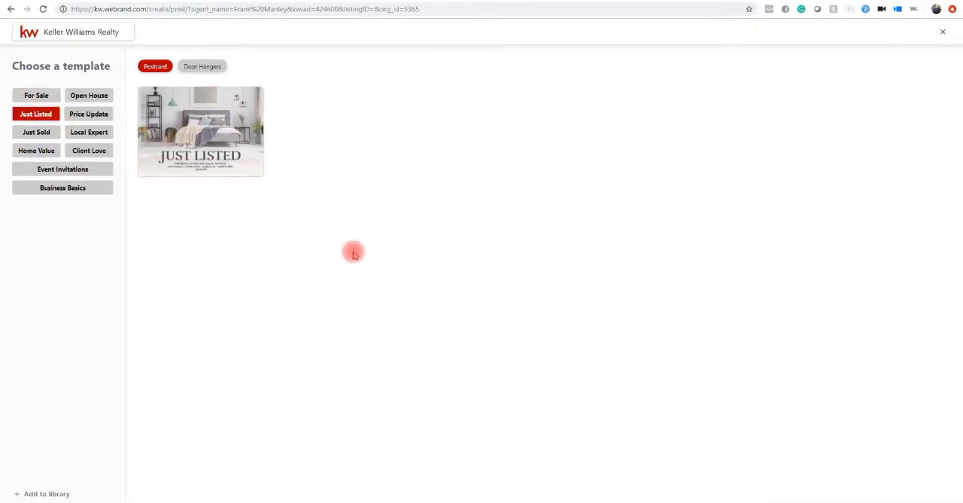
mouse_move(236, 156)
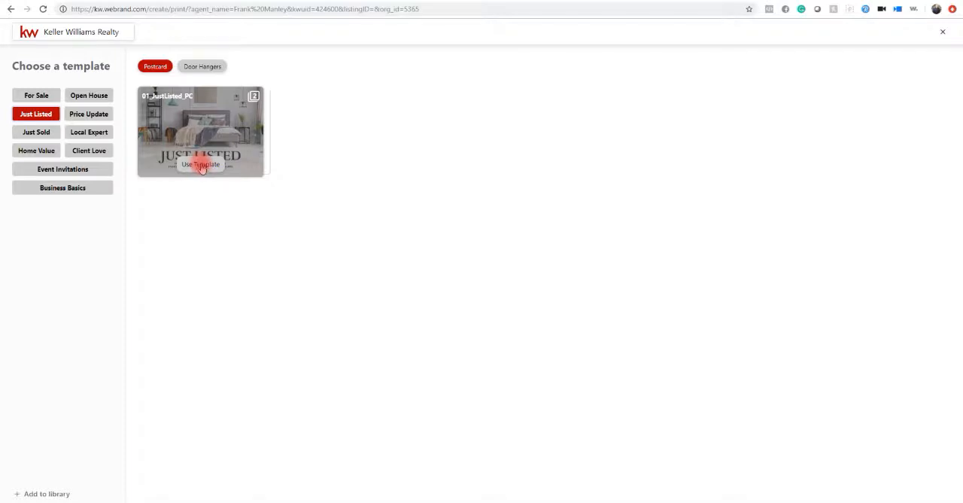
left_click(201, 165)
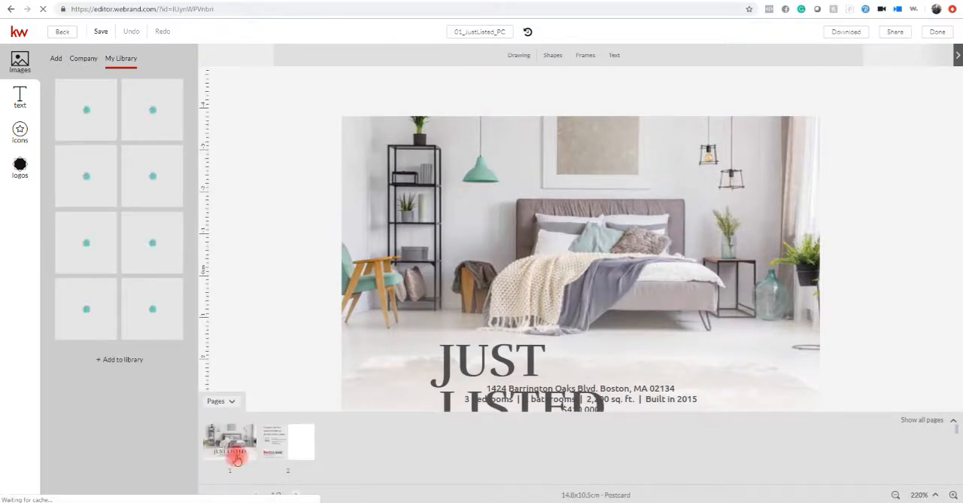
View the back page of the postcard, return to the front page and collapse the page thumbnails.
left_click(292, 447)
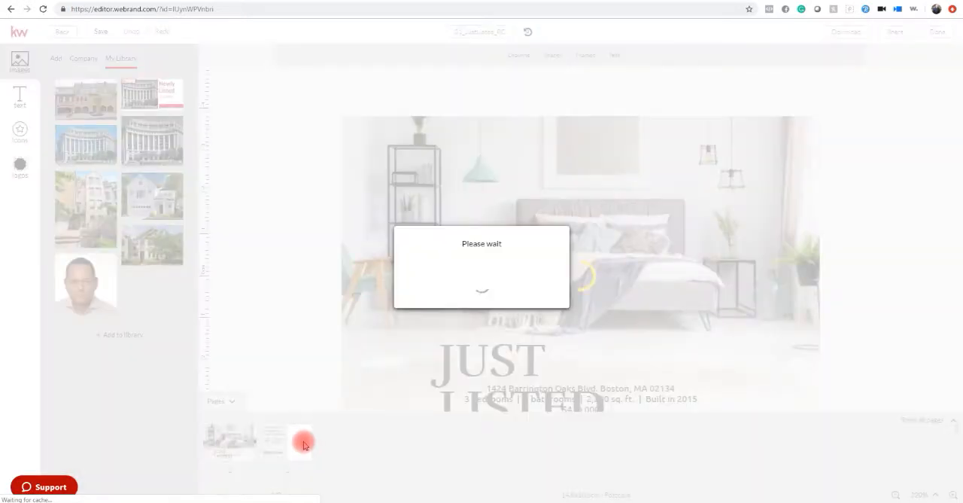
left_click(217, 448)
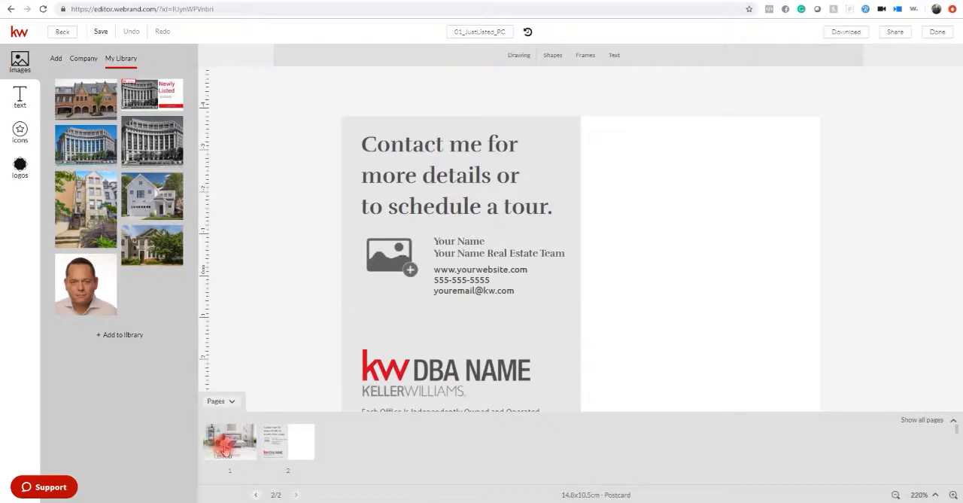
left_click(224, 448)
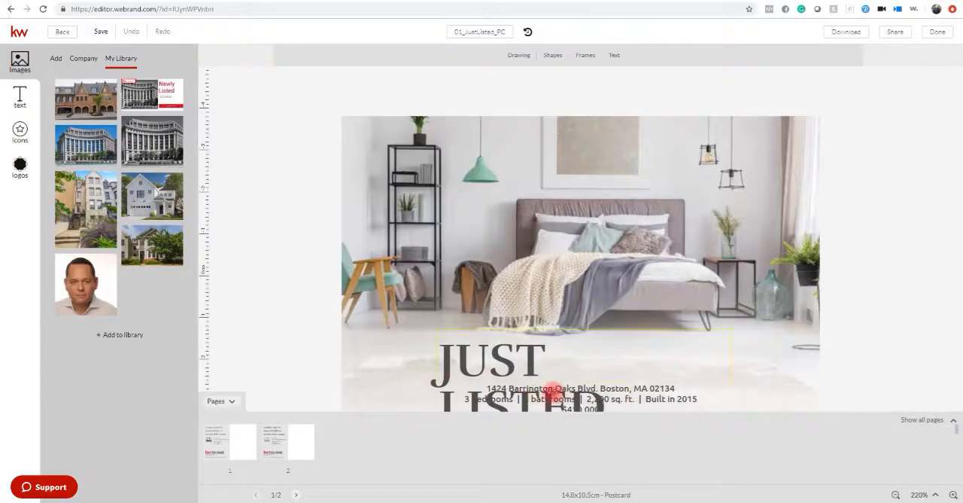
left_click(234, 404)
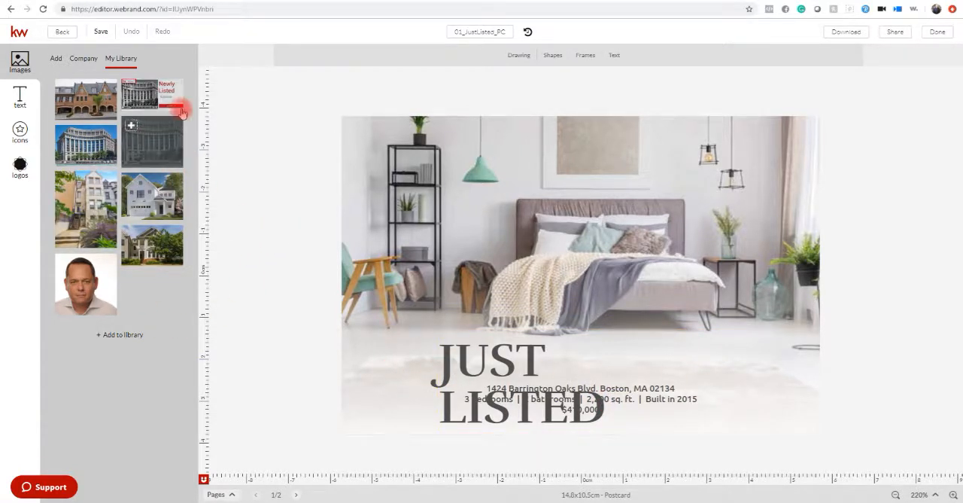
Review the personal library's stored images, logos, brand kit, text blocks and company details, then close it.
left_click(115, 60)
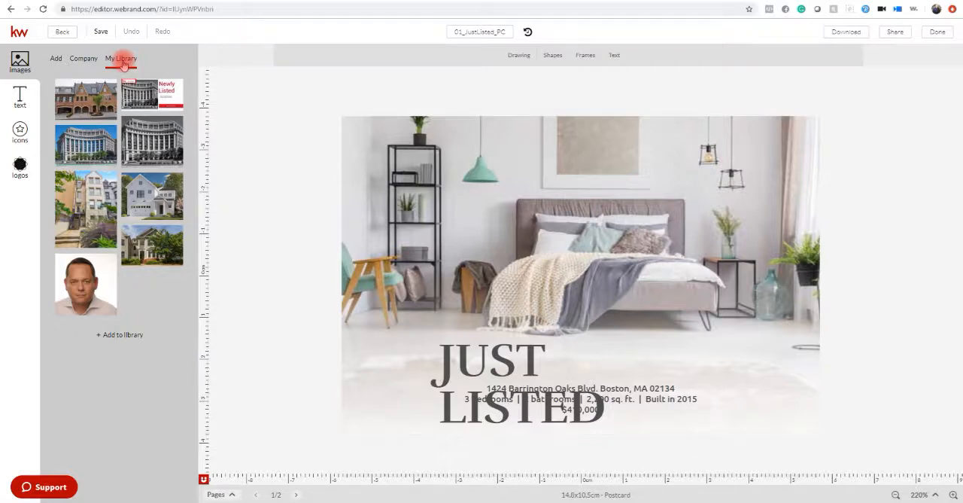
left_click(105, 336)
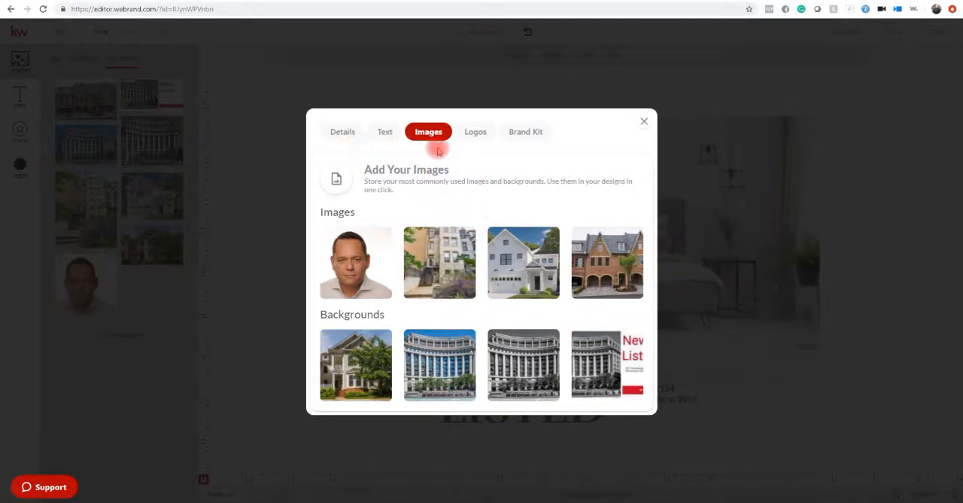
left_click(479, 134)
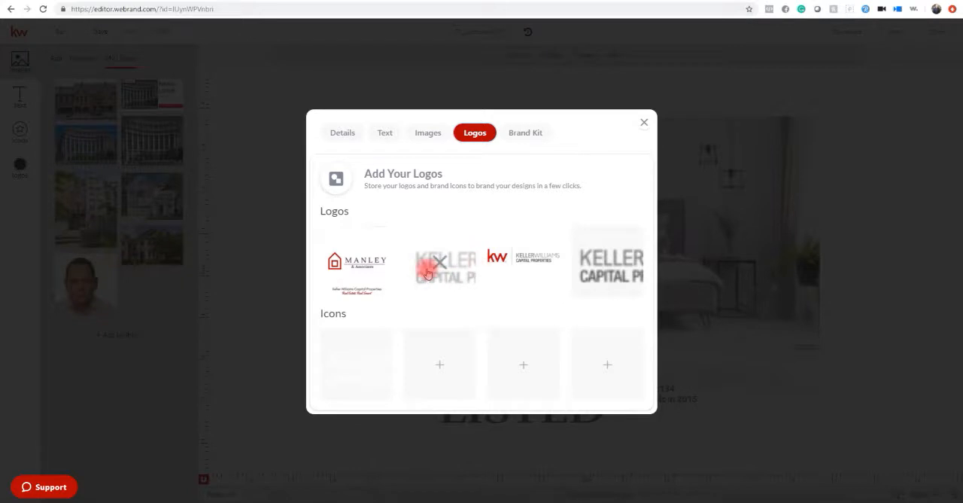
left_click(528, 133)
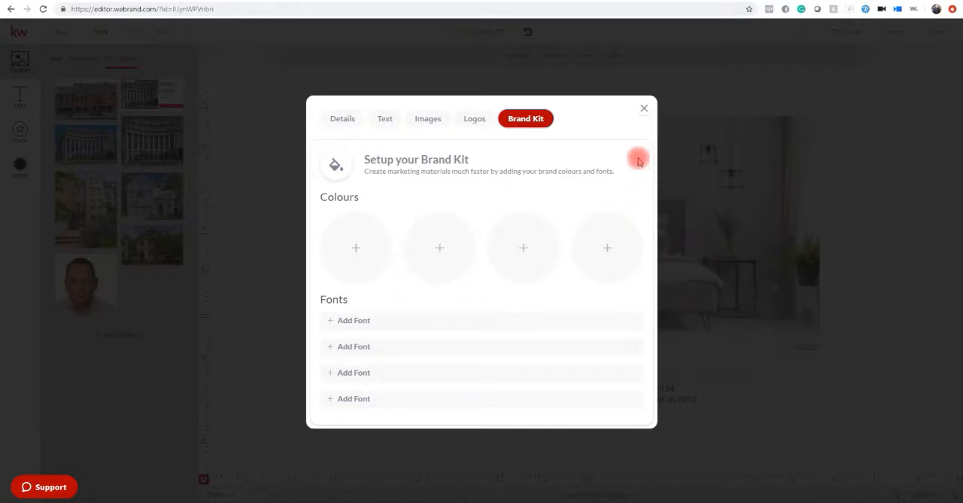
left_click(384, 122)
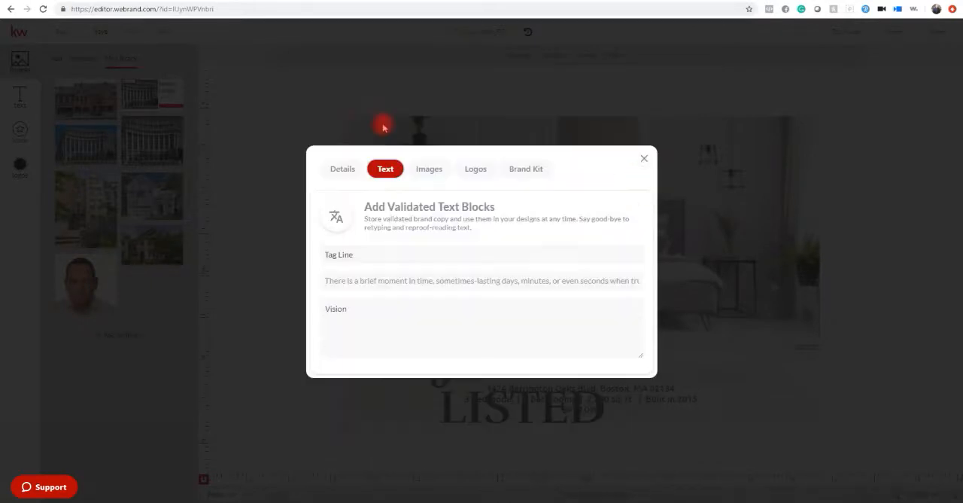
left_click(339, 169)
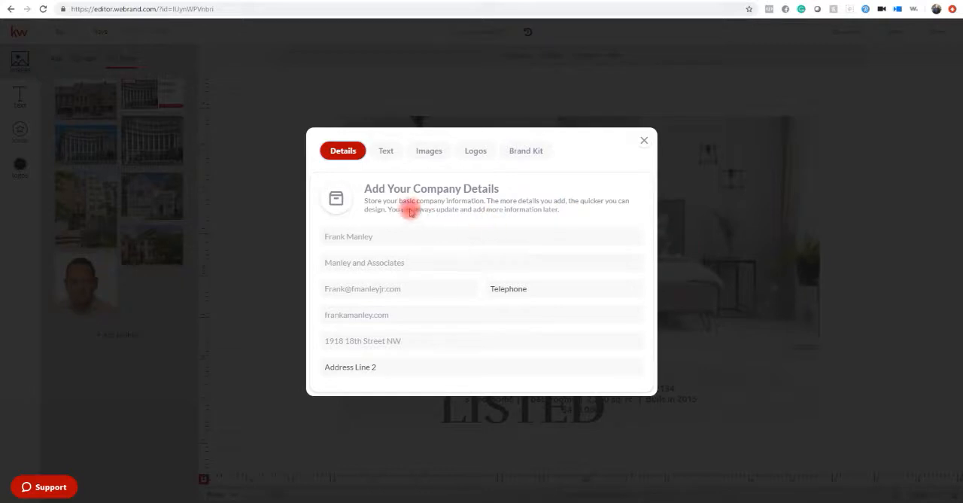
left_click(642, 141)
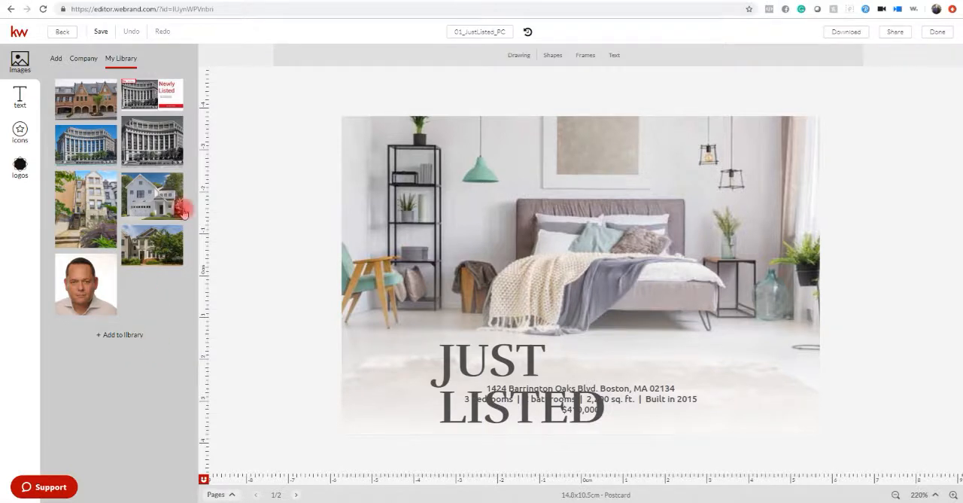
Replace the front page's bedroom photo with the imported photo of the living room with the dark sofa.
left_click(55, 60)
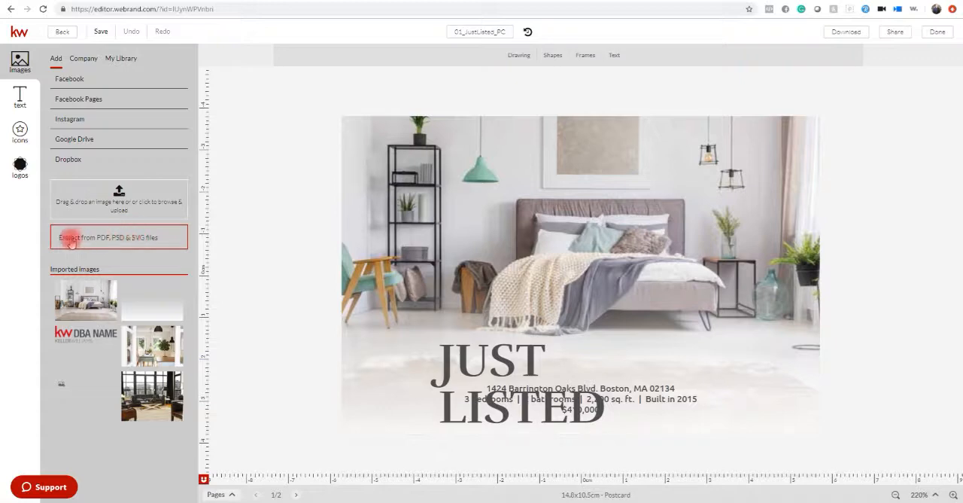
left_click(154, 189)
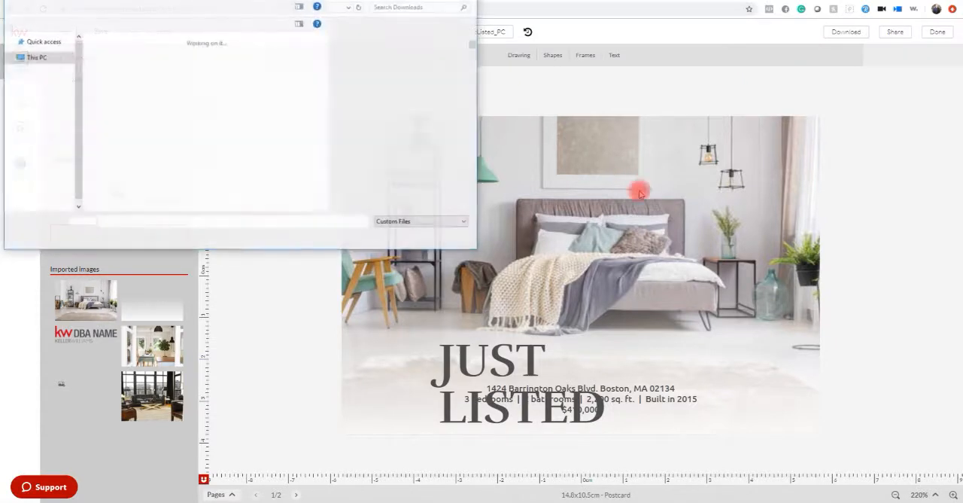
left_click(467, 1)
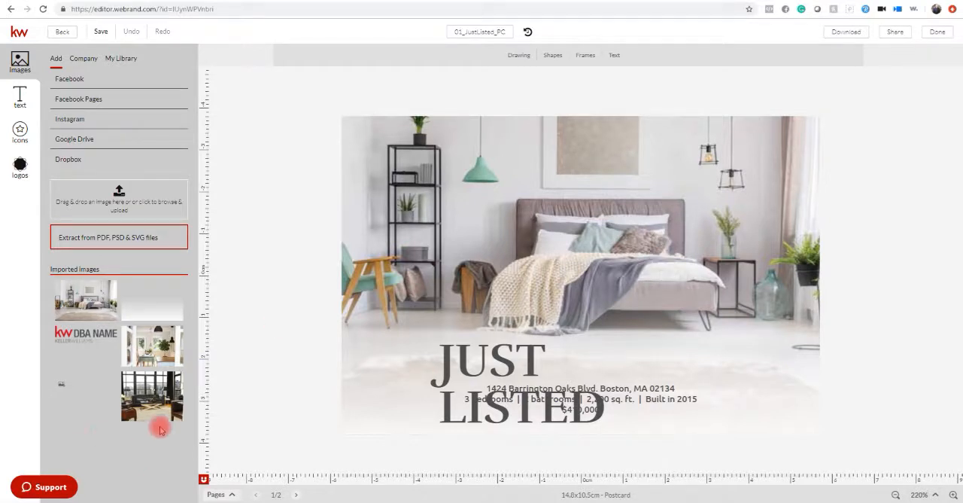
mouse_move(157, 399)
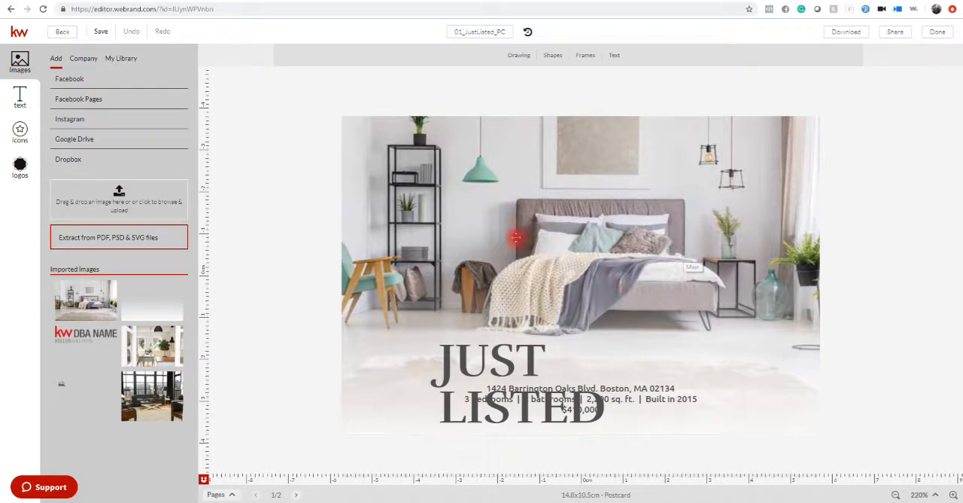
mouse_move(122, 407)
left_click_drag(125, 407, 429, 383)
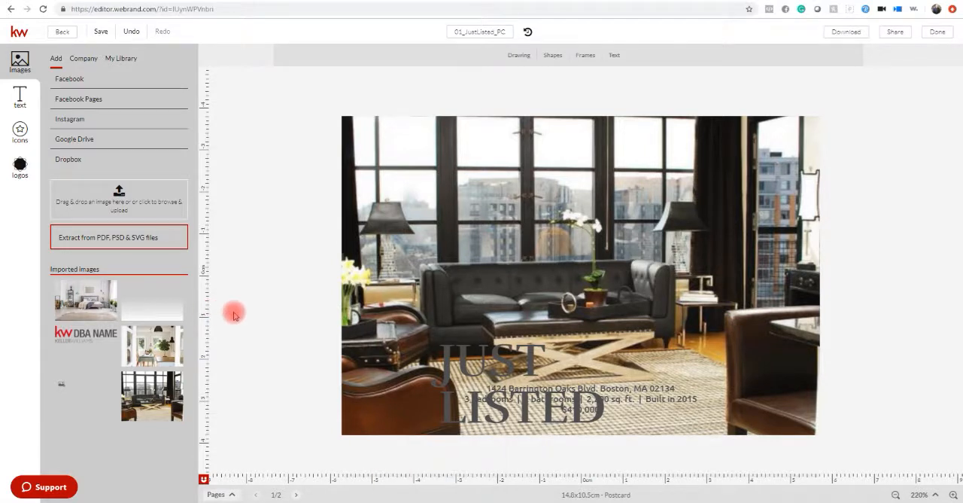
Move the JUST LISTED heading from the lower part of the postcard to its upper-left corner.
left_click(503, 372)
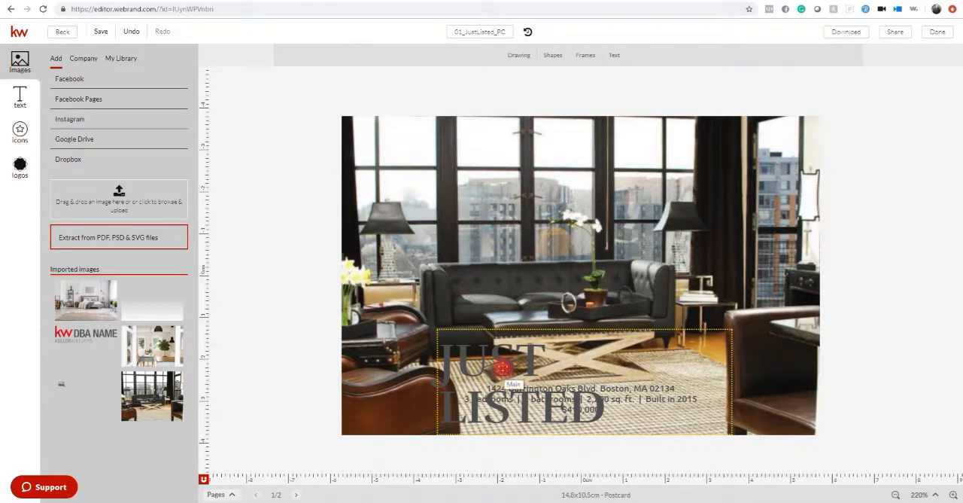
left_click(507, 366)
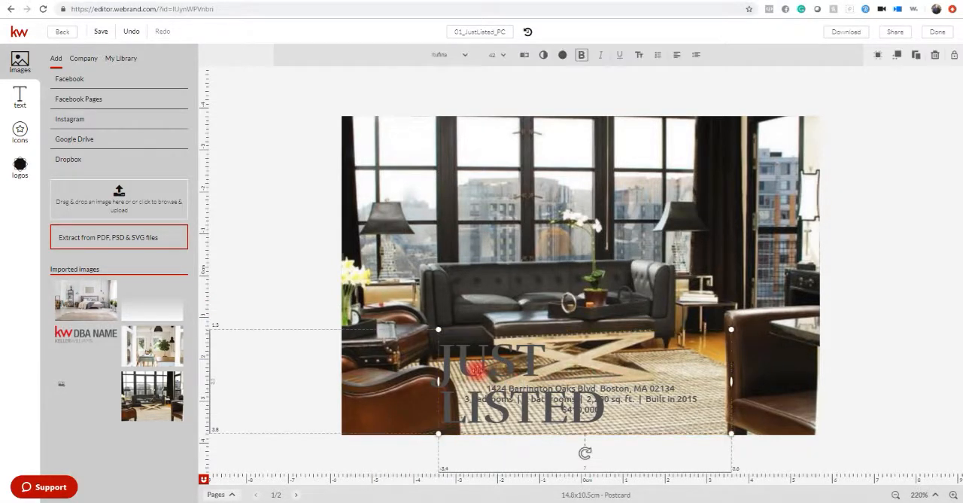
left_click_drag(496, 368, 441, 154)
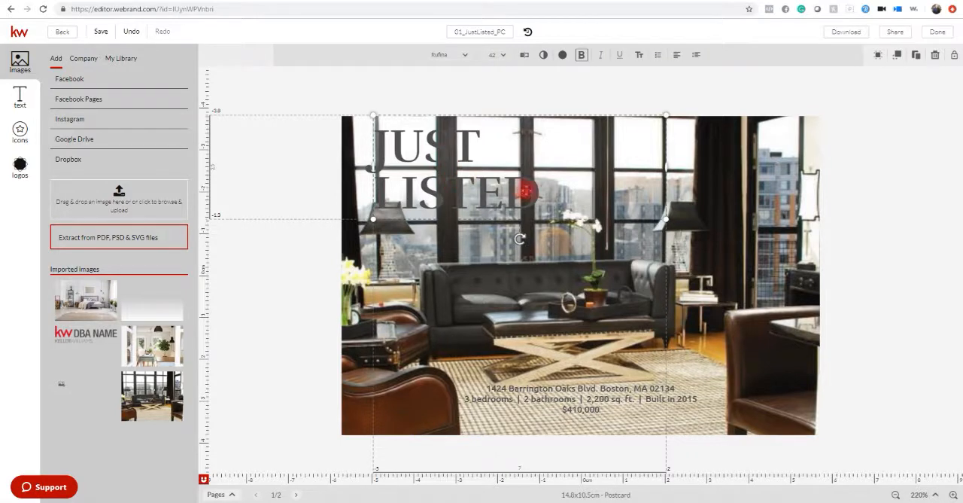
Change the fill color of the whole JUST LISTED heading to white (FFFFFF).
left_click(540, 195)
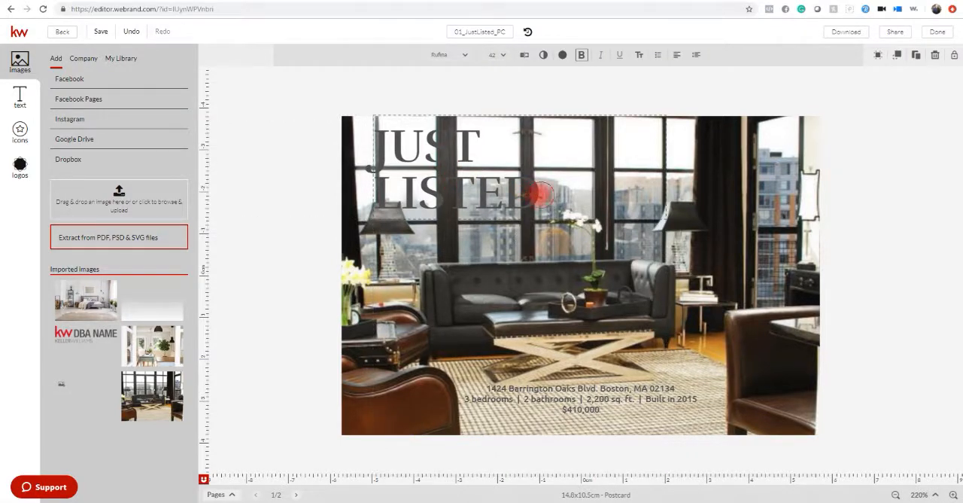
double_click(540, 196)
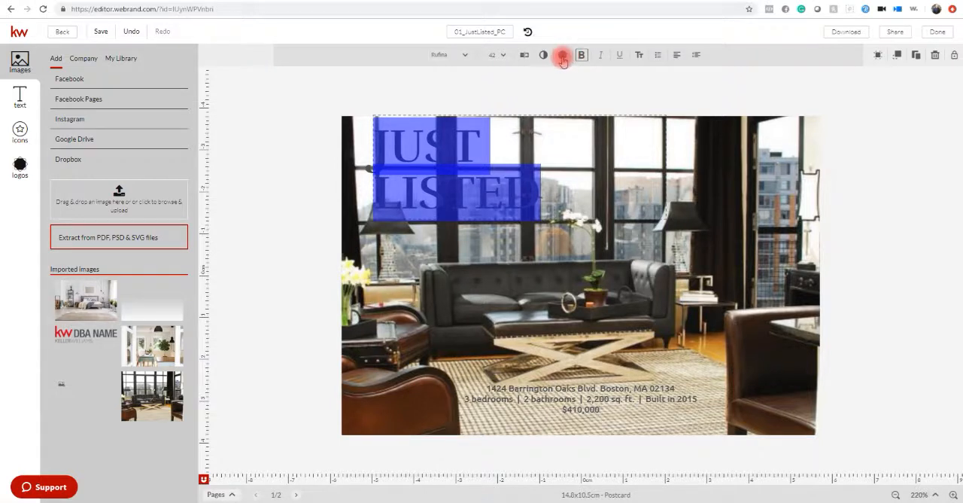
left_click(563, 58)
left_click(576, 130)
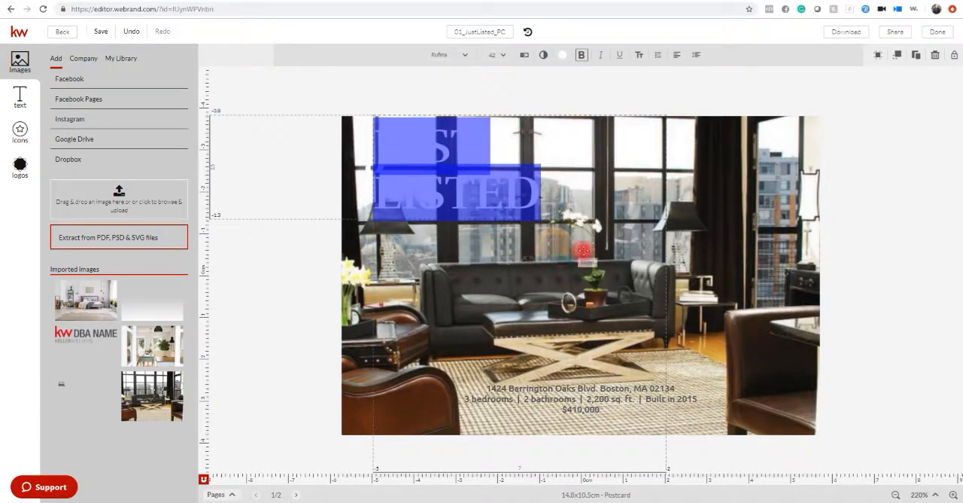
left_click(573, 246)
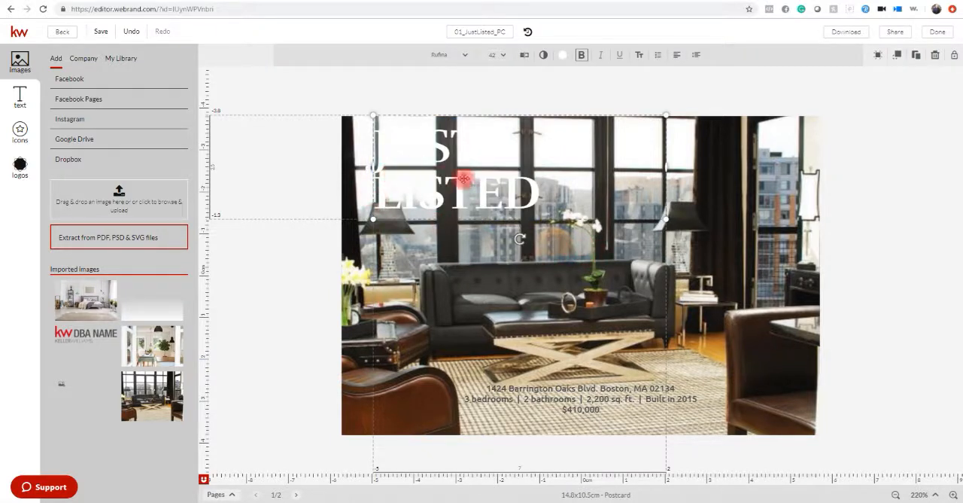
Mix a dark red (BC0D0D) in the heading's fill color picker and add it to the template colors.
left_click(564, 55)
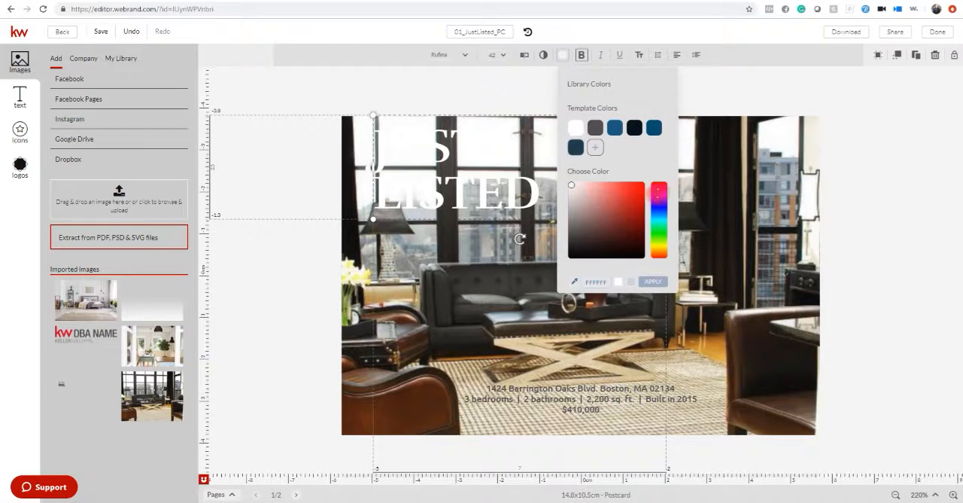
left_click_drag(659, 188, 658, 184)
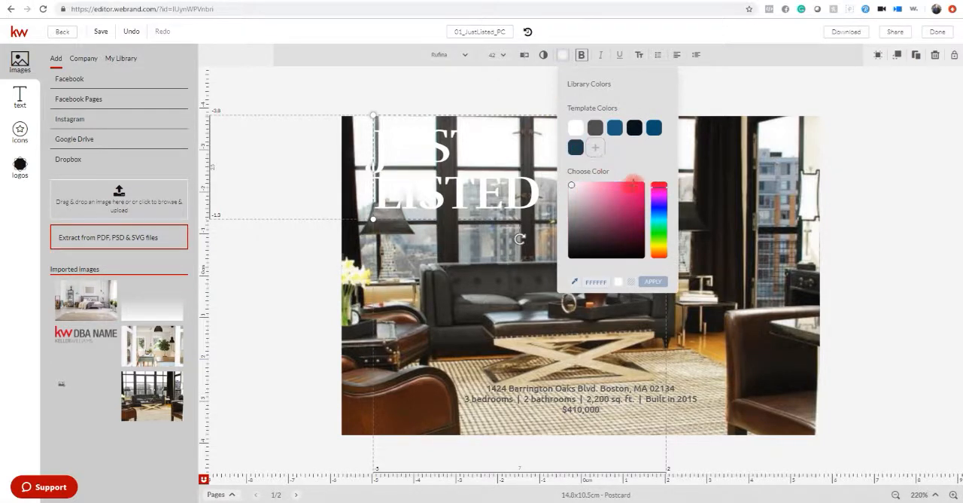
left_click(652, 189)
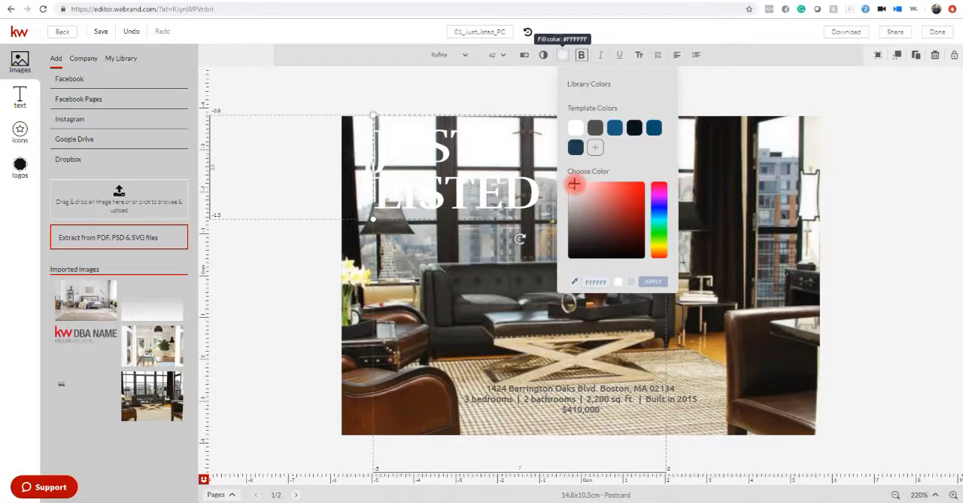
left_click_drag(573, 185, 637, 189)
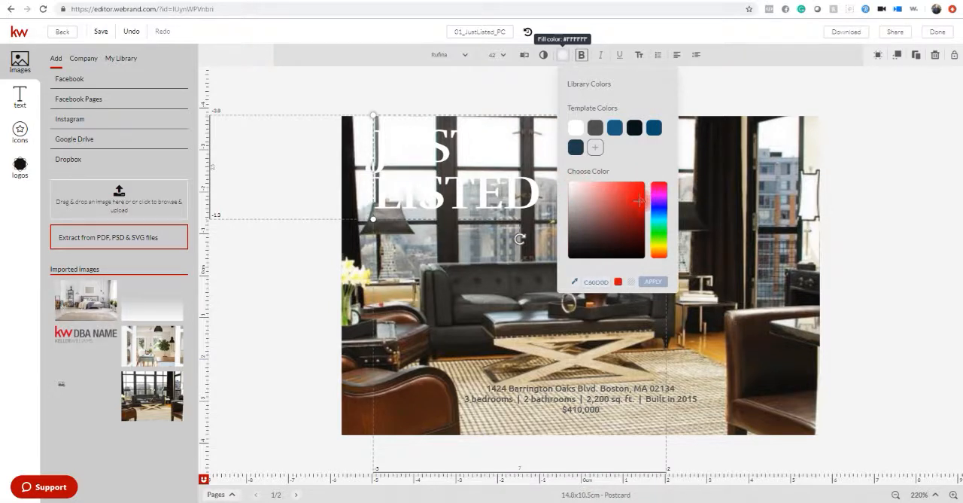
left_click_drag(638, 201, 640, 203)
left_click(594, 147)
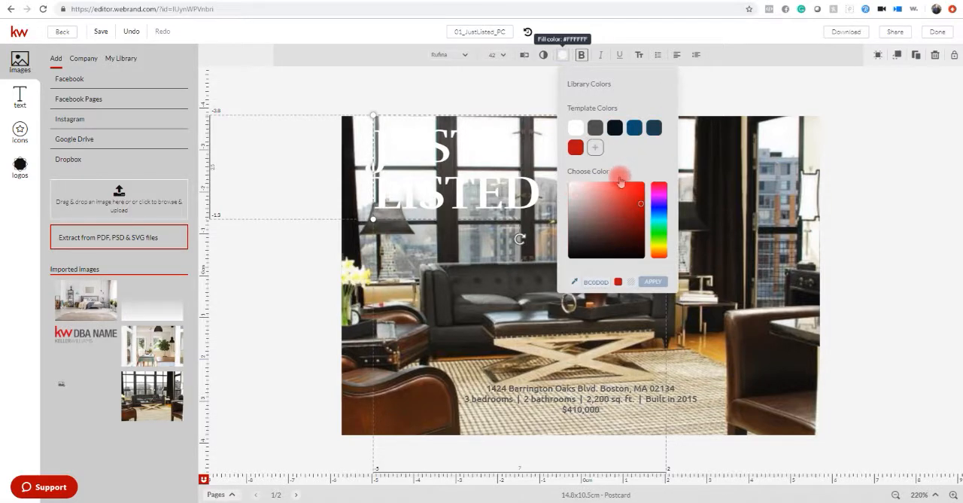
left_click(520, 299)
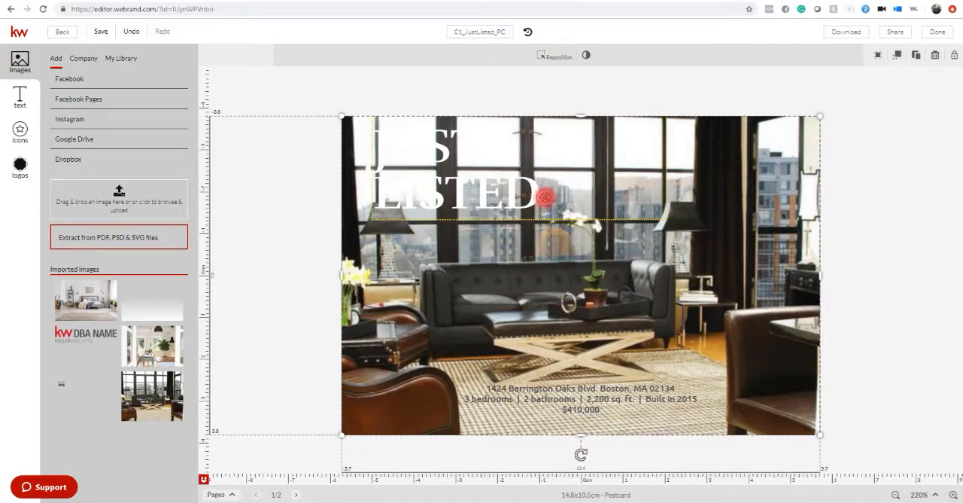
Recolor the whole JUST LISTED heading with the new red template color and move it to the postcard's upper middle.
left_click(542, 192)
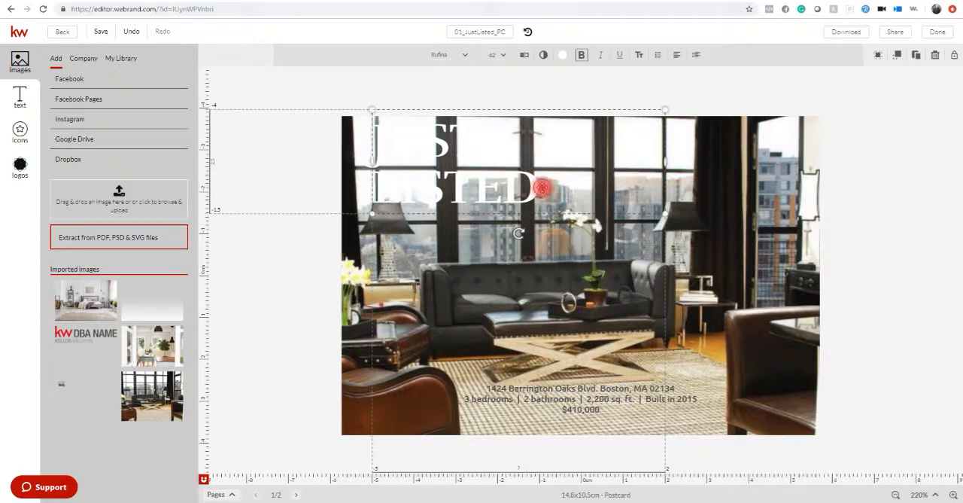
triple_click(543, 188)
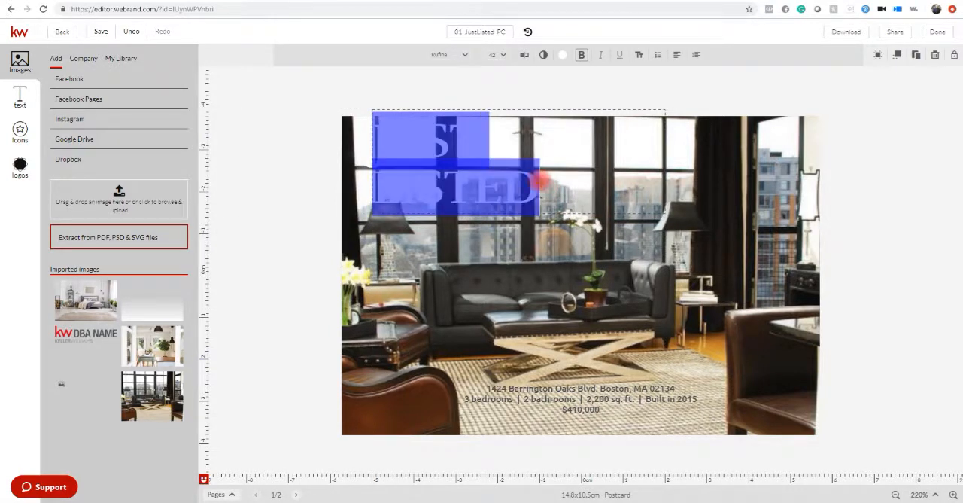
left_click(565, 69)
left_click(575, 144)
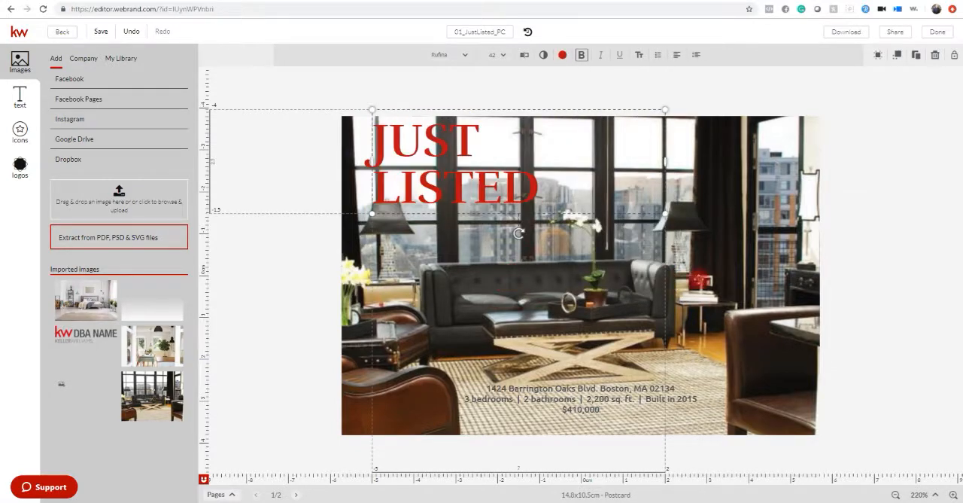
left_click_drag(425, 180, 537, 194)
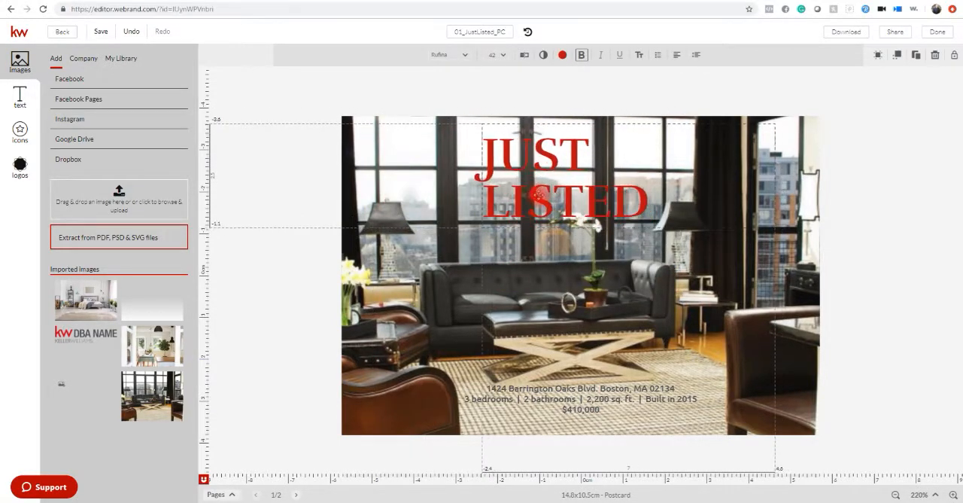
Replace the sample street address above the property details with the new listing's street address and unit number.
left_click(598, 411)
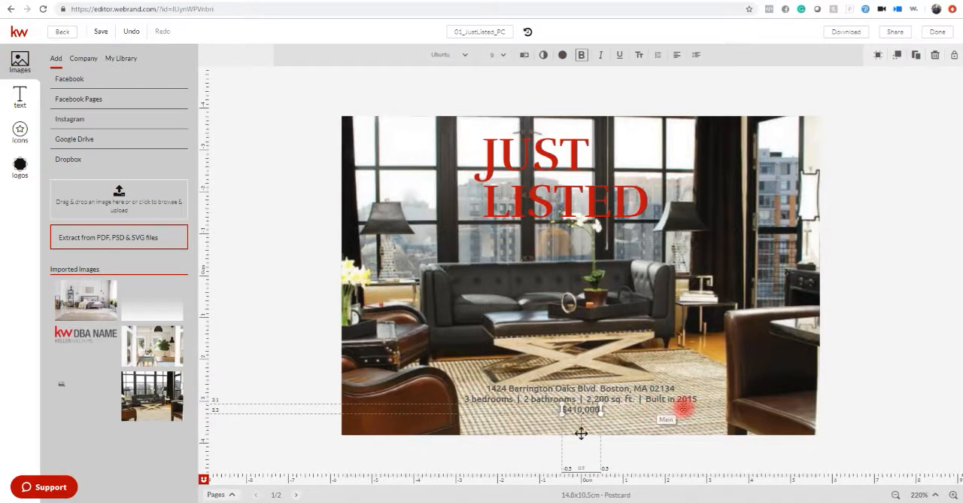
left_click(681, 399)
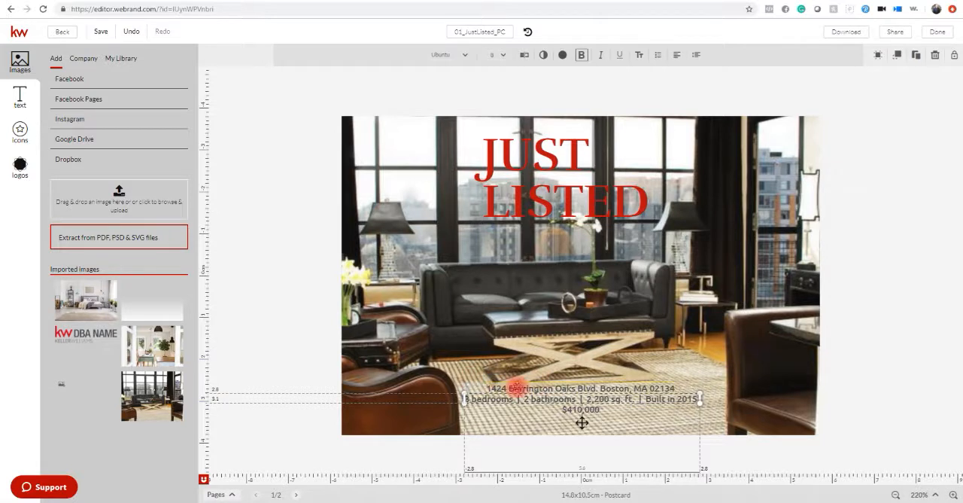
left_click(533, 387)
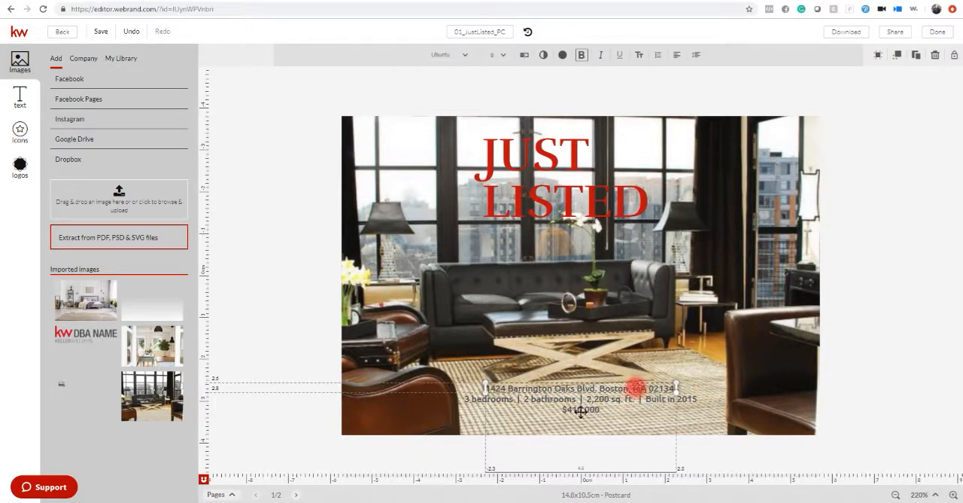
left_click(645, 388)
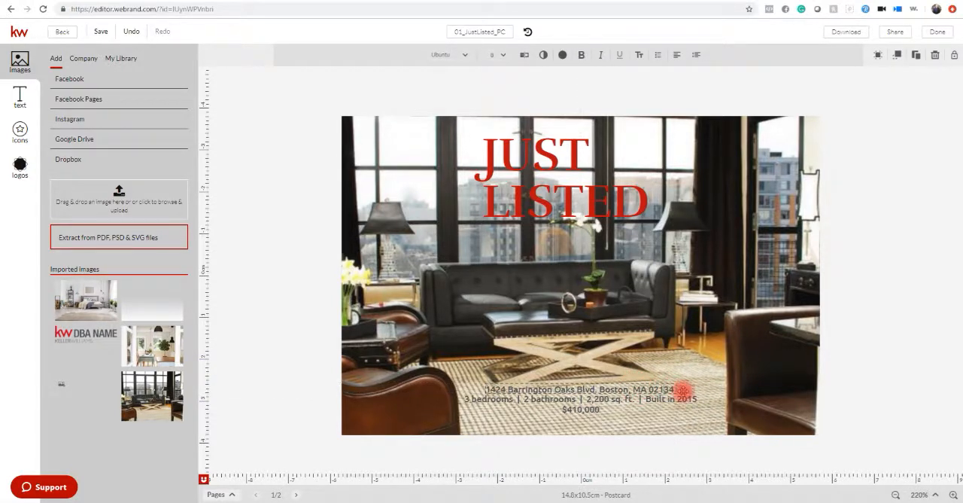
key("BackSpace")
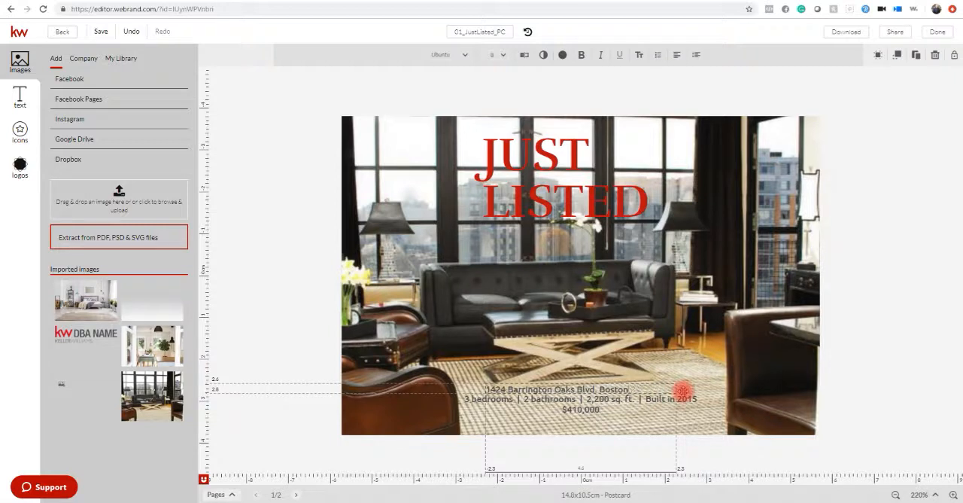
key("BackSpace")
key("BackSpace")
key("BackSpace")
key("BackSpace")
key("BackSpace")
key("BackSpace")
key("BackSpace")
key("BackSpace")
key("BackSpace")
key("BackSpace")
key("BackSpace")
key("BackSpace")
key("BackSpace")
key("BackSpace")
key("BackSpace")
key("BackSpace")
key("BackSpace")
key("BackSpace")
key("BackSpace")
key("BackSpace")
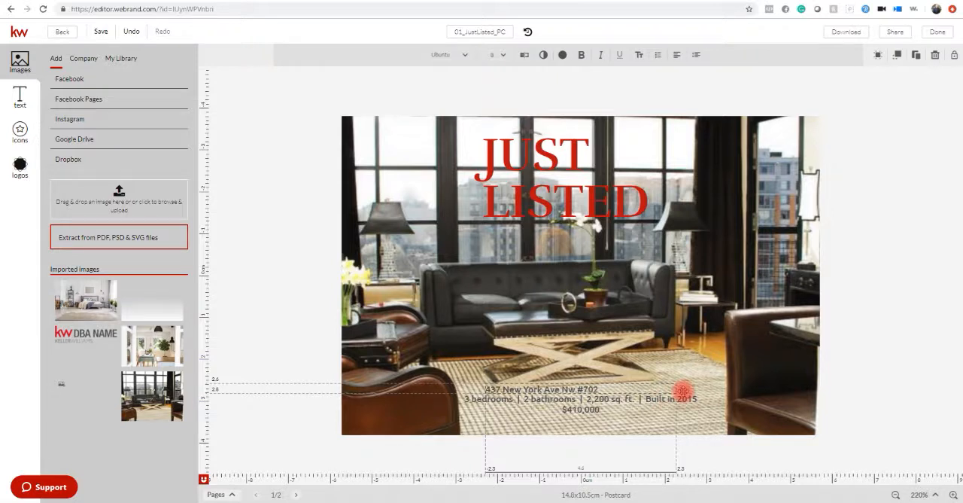
Change the bedroom count in the property details line to 2.
left_click(469, 401)
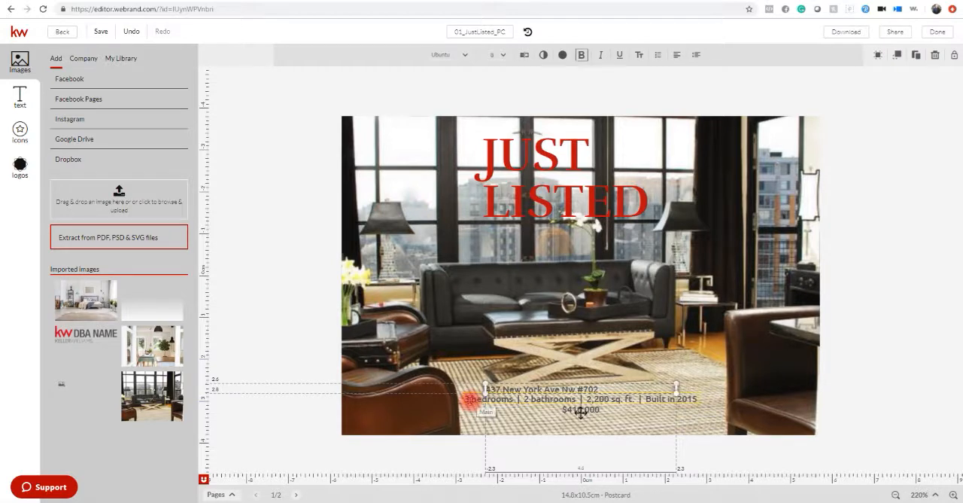
double_click(472, 400)
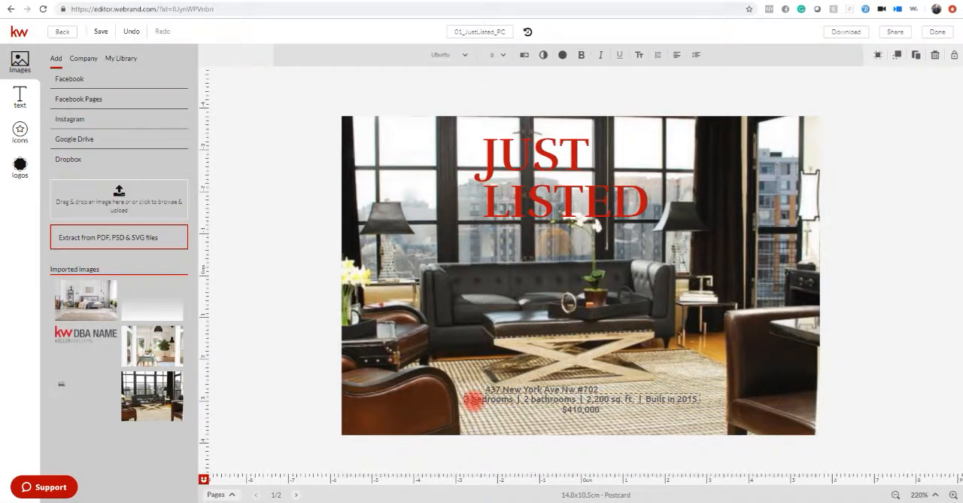
key("BackSpace")
key("BackSpace")
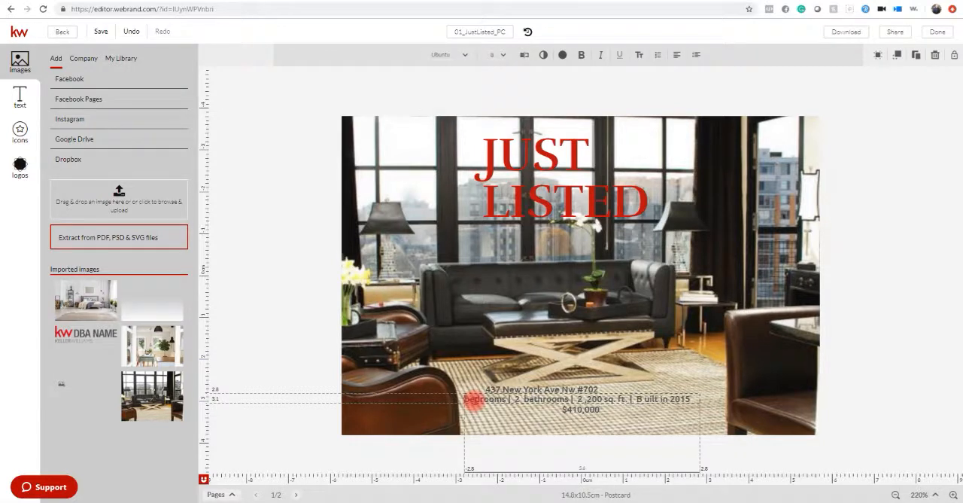
type("2")
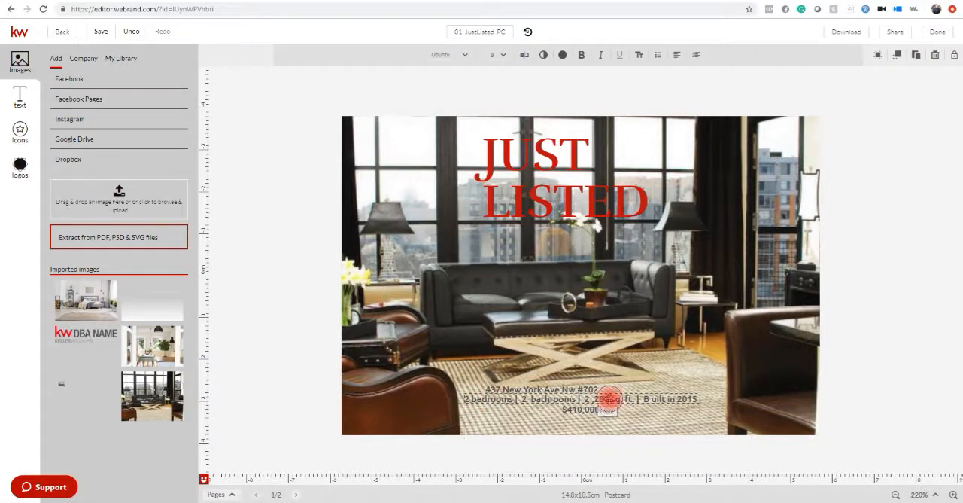
Set the property details line to 1039 sq. ft. and the construction year to 2008.
left_click(610, 399)
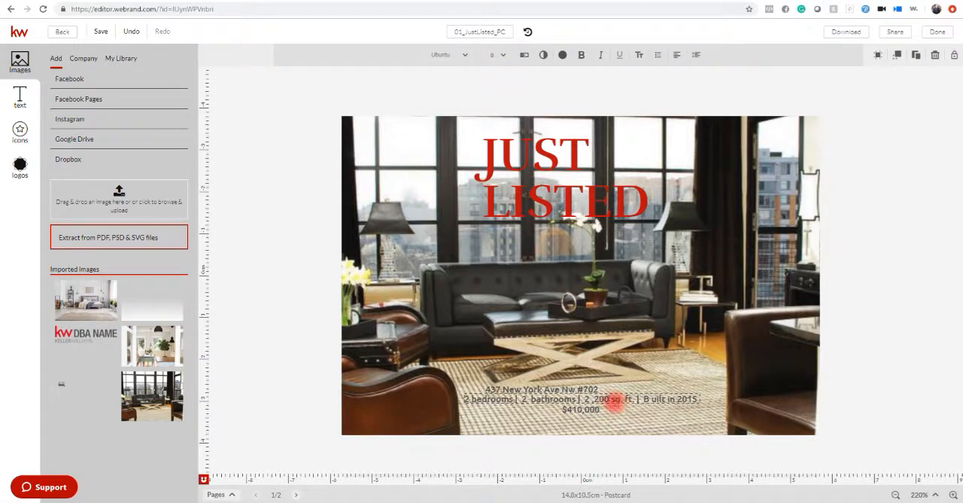
key("BackSpace")
key("BackSpace")
key("BackSpace")
key("BackSpace")
key("BackSpace")
key("BackSpace")
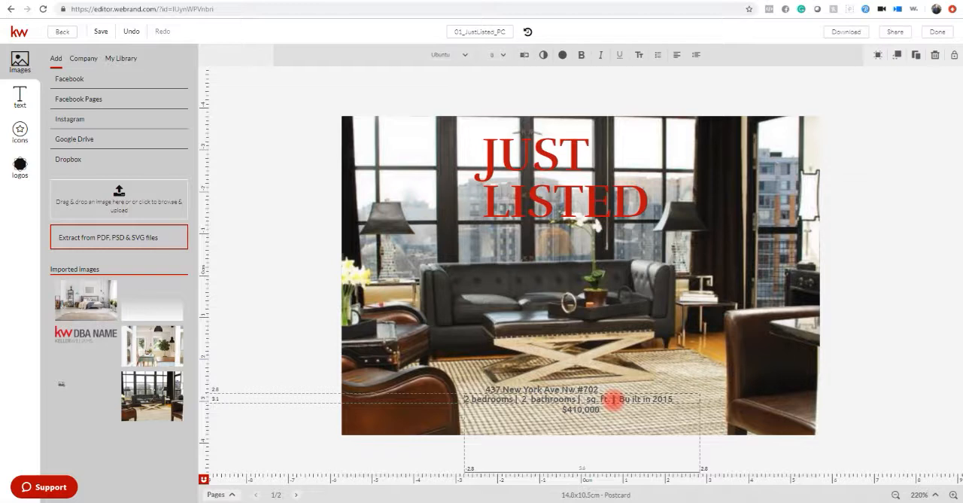
type("1")
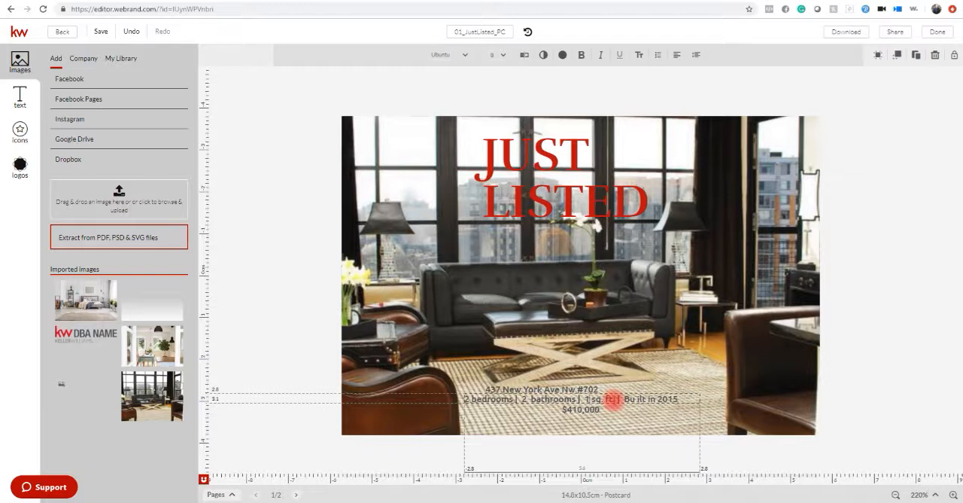
type("039")
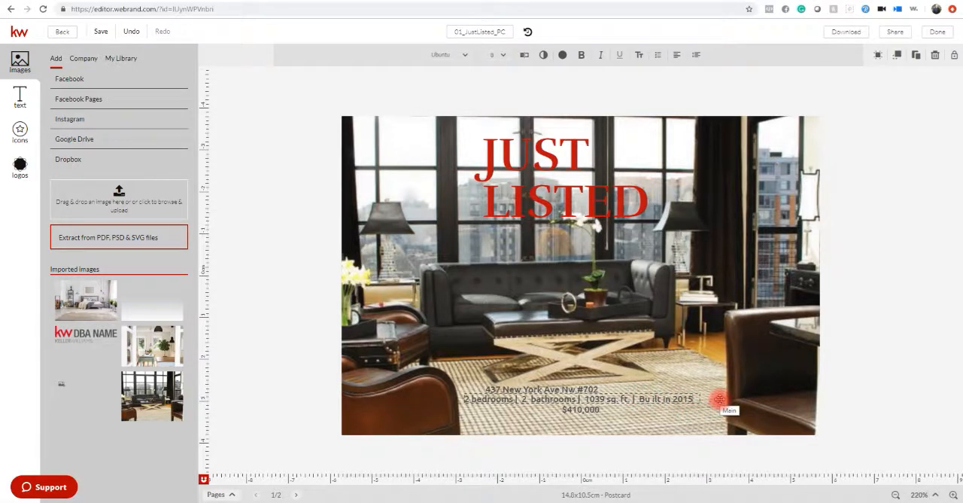
key("BackSpace")
key("BackSpace")
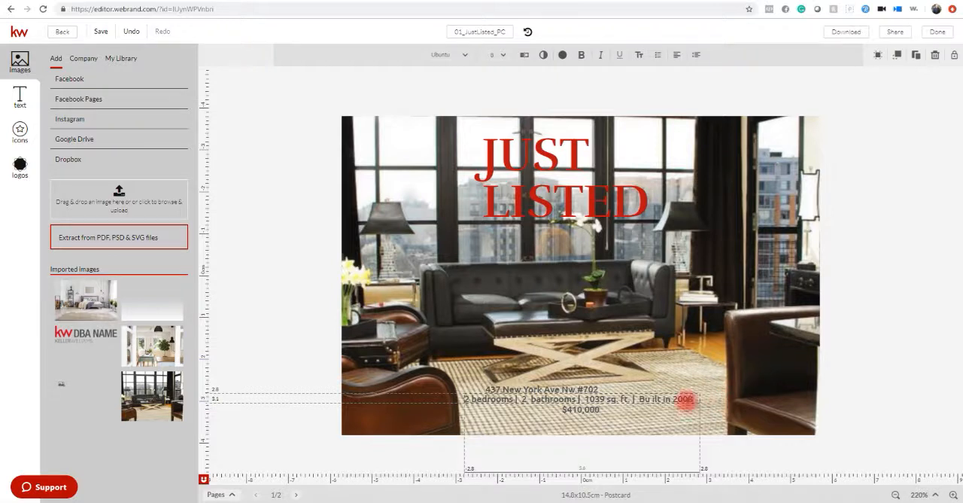
Change the price beneath the property details to $625,000.
left_click(574, 410)
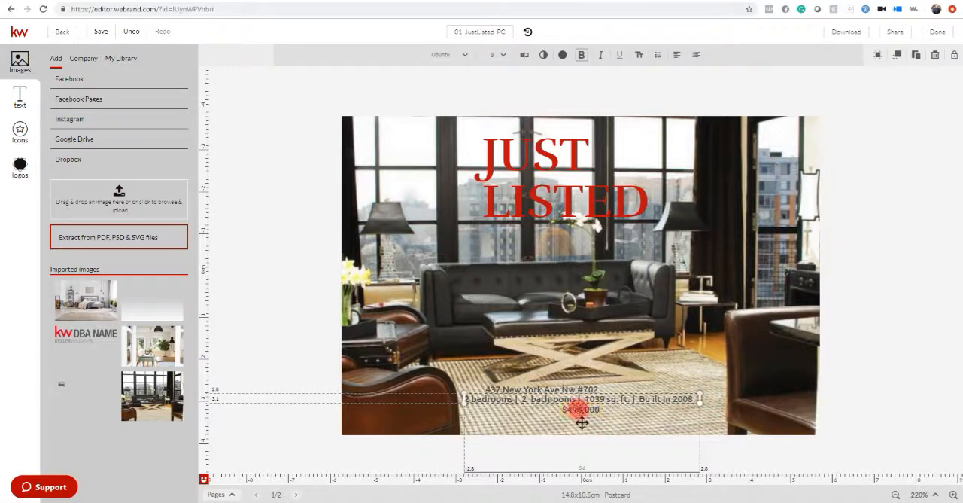
left_click(581, 423)
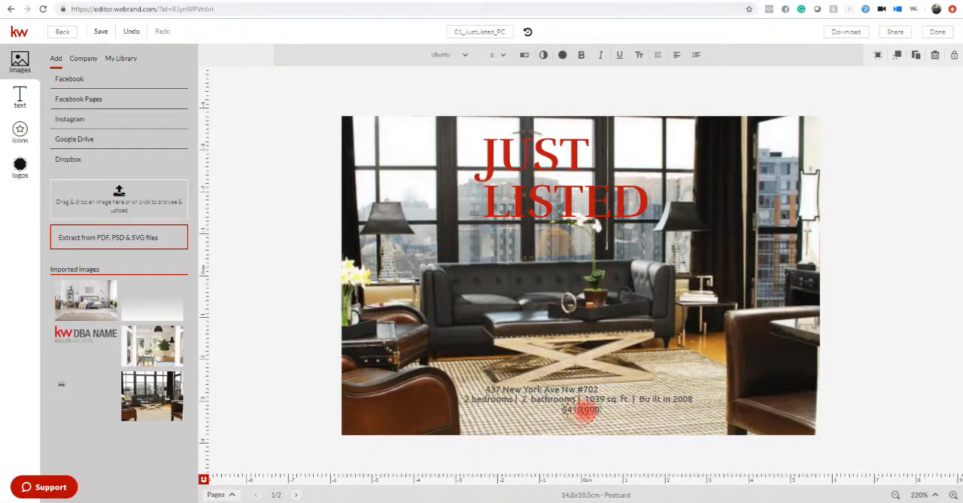
left_click(597, 411)
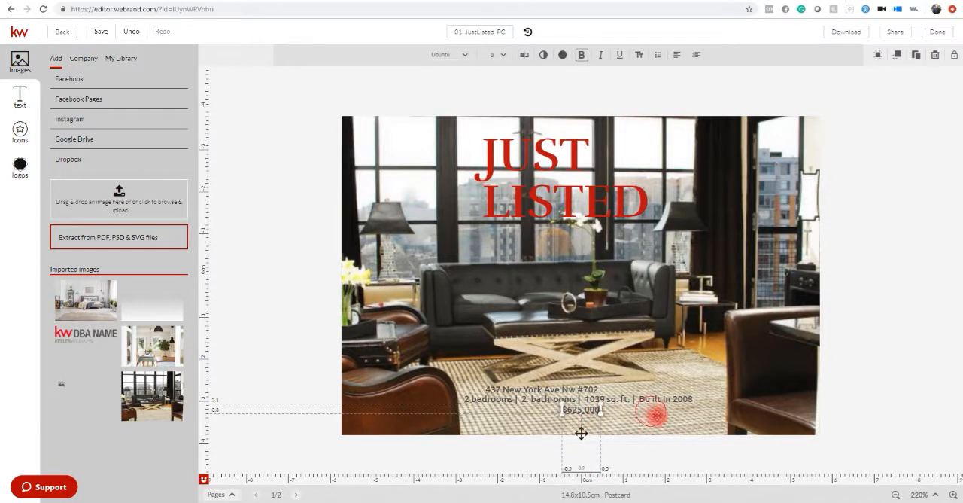
left_click(657, 419)
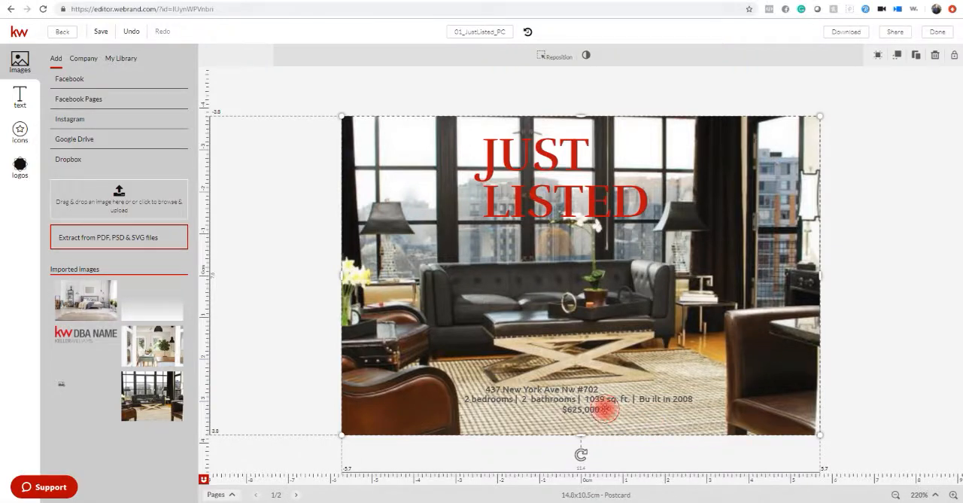
left_click_drag(604, 409, 607, 411)
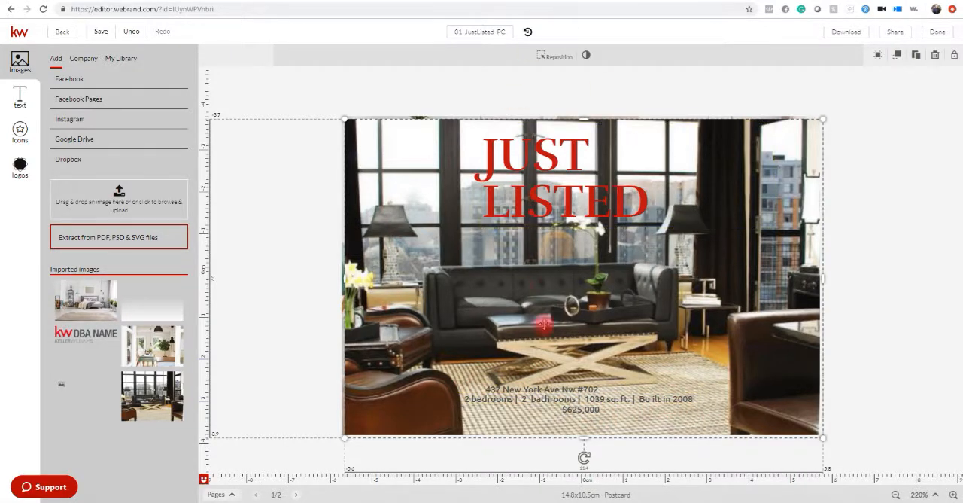
Enlarge the price text to 12 pt and widen its text box so the price fits on one line.
left_click(598, 408)
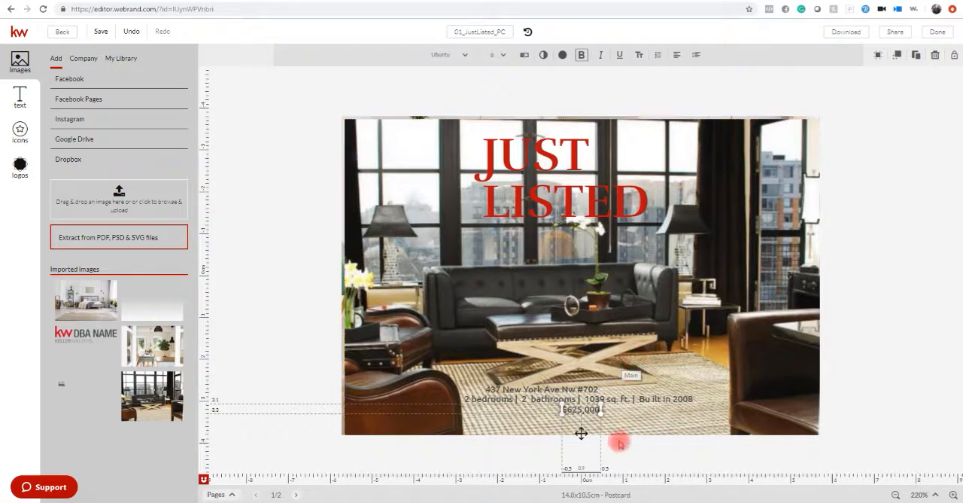
left_click(506, 55)
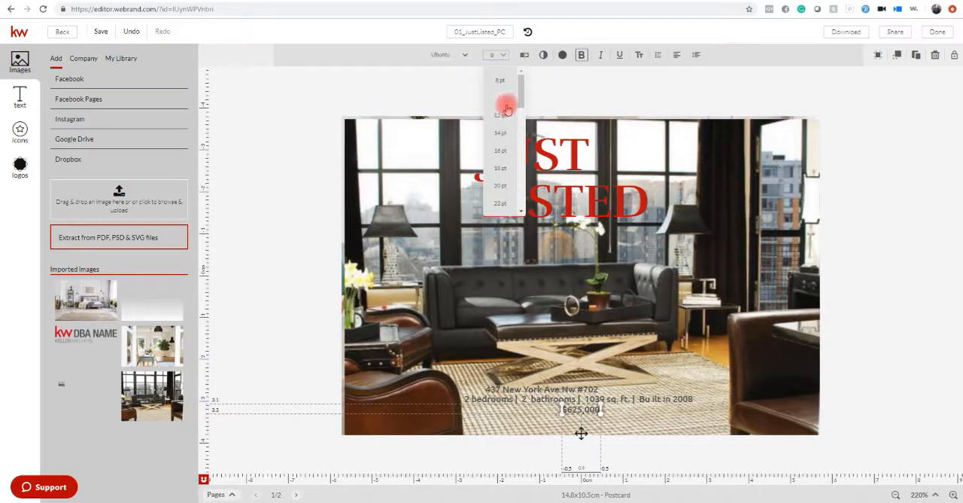
left_click(504, 118)
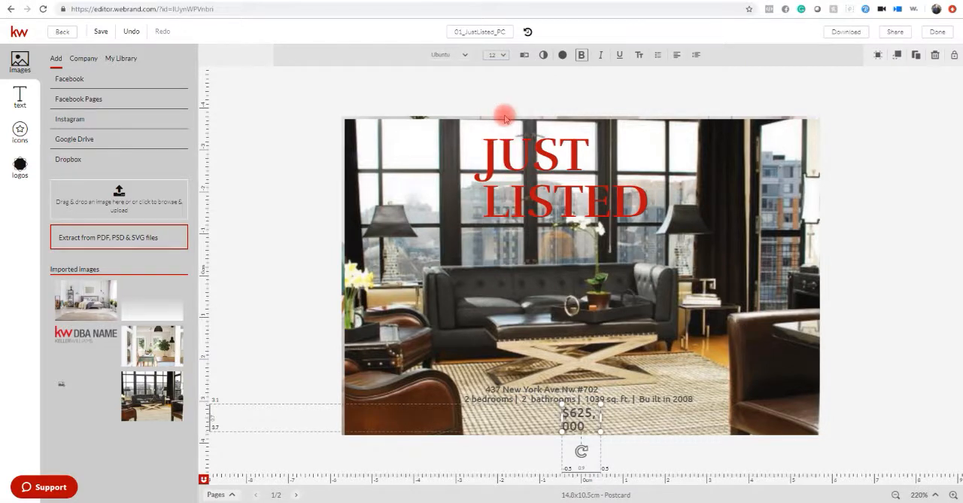
left_click(724, 410)
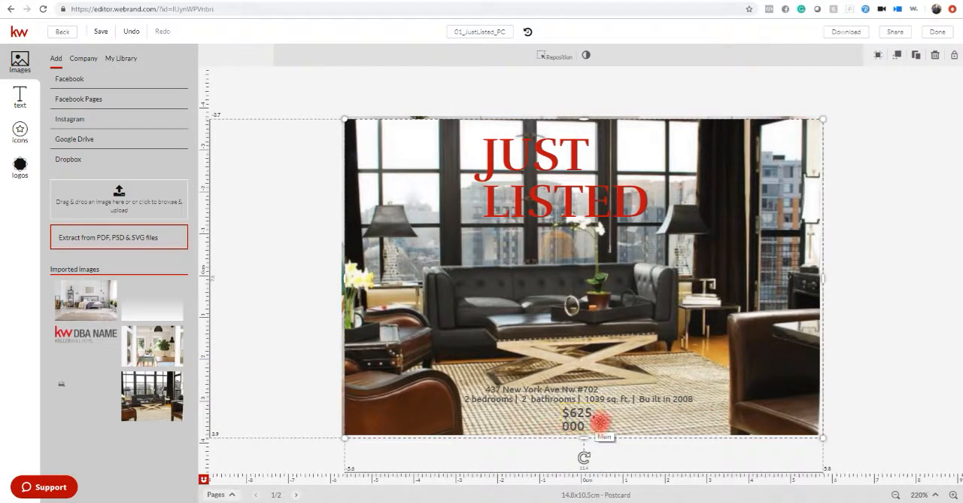
left_click(602, 420)
left_click_drag(604, 417, 631, 422)
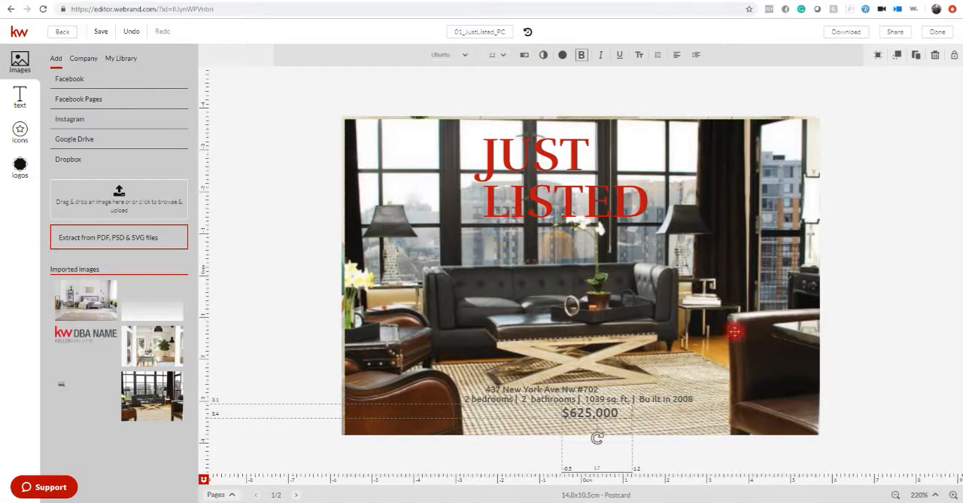
Move the price slightly down and left beneath the property details line, and enlarge the details line to 12 pt.
left_click(756, 256)
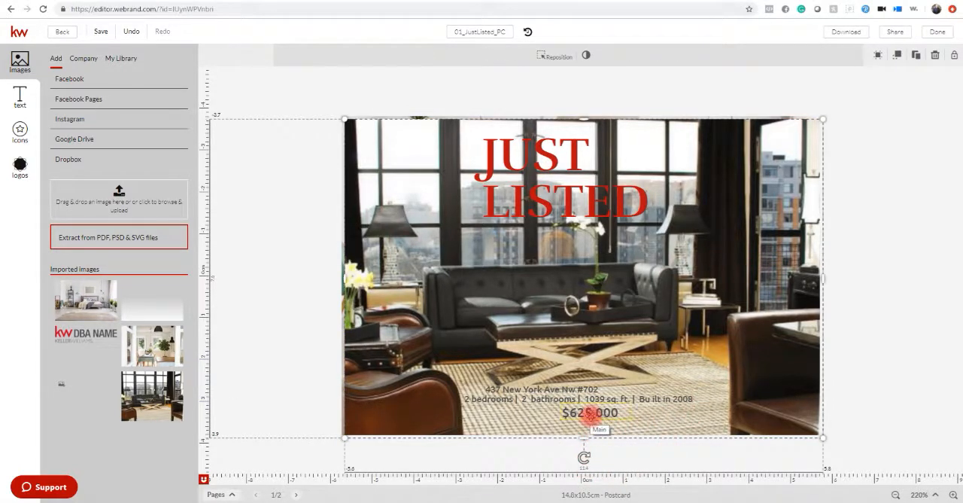
left_click_drag(589, 413, 566, 421)
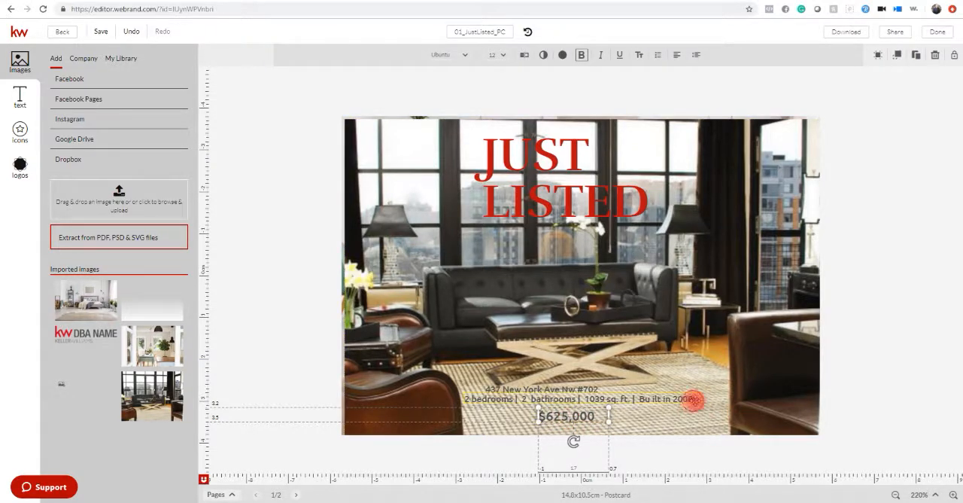
left_click(695, 401)
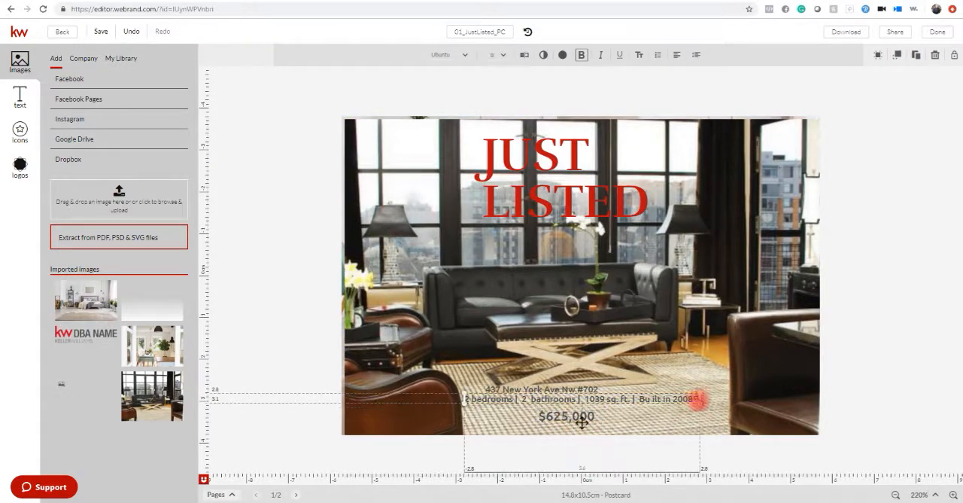
left_click(502, 56)
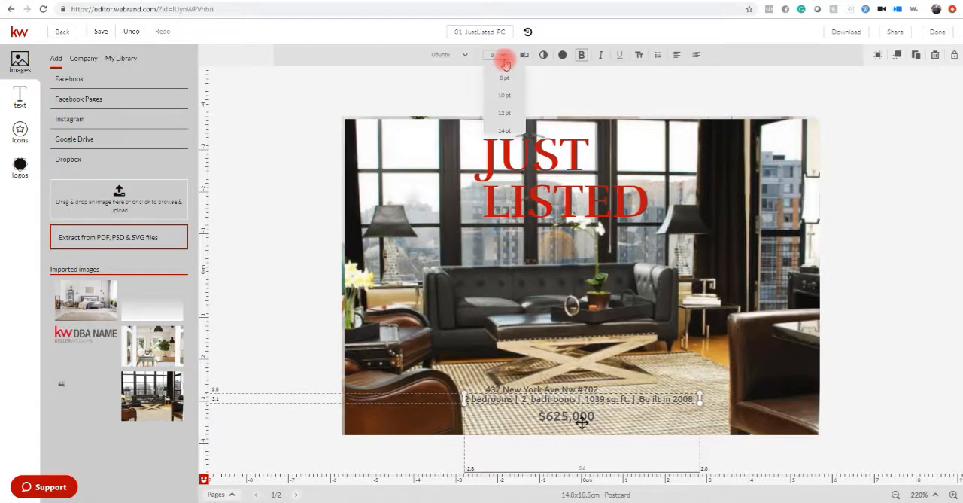
left_click(504, 121)
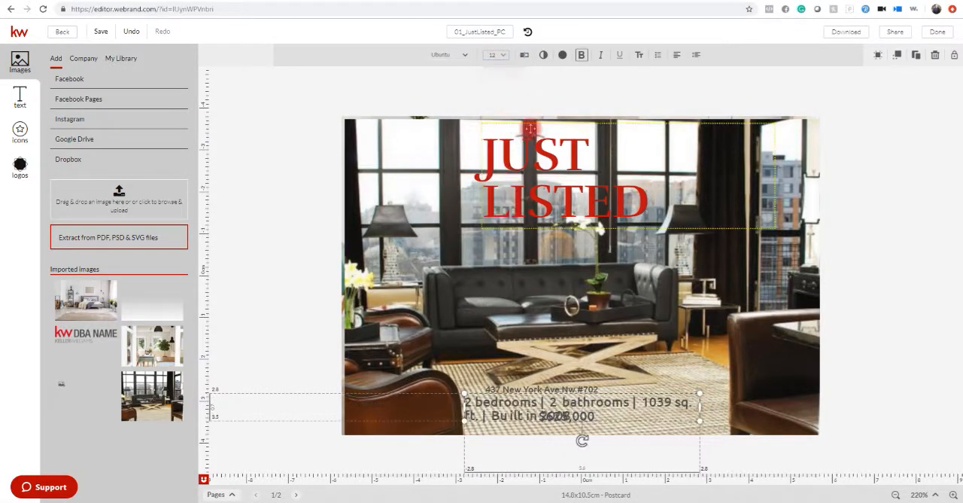
Widen the property details text box until the line fits on one row, and shift it left to centre it above the price.
left_click(648, 213)
left_click(672, 408)
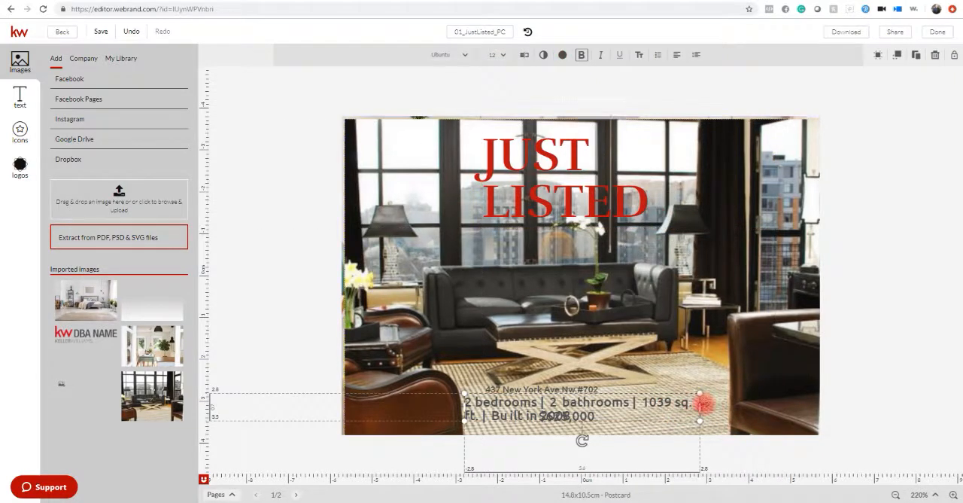
left_click_drag(709, 402, 750, 400)
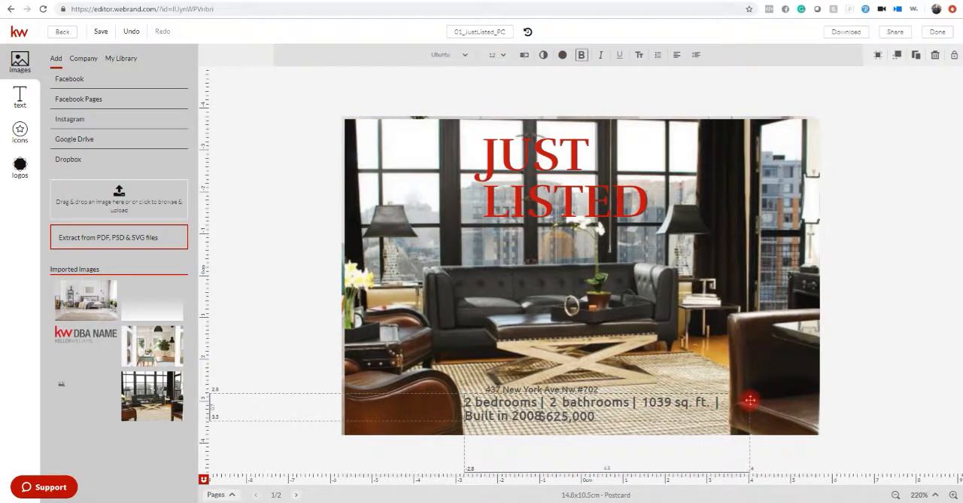
left_click(688, 422)
left_click(949, 303)
left_click_drag(657, 404, 621, 404)
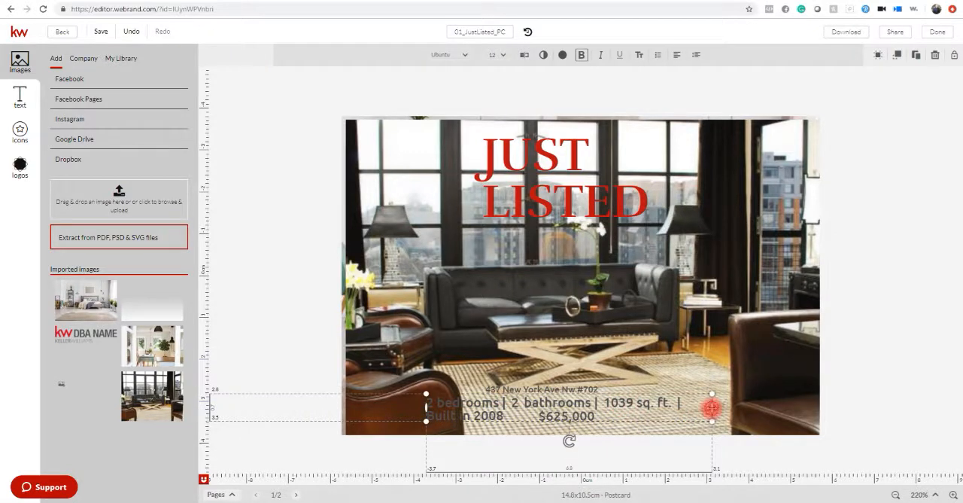
left_click_drag(712, 404, 780, 407)
left_click(895, 365)
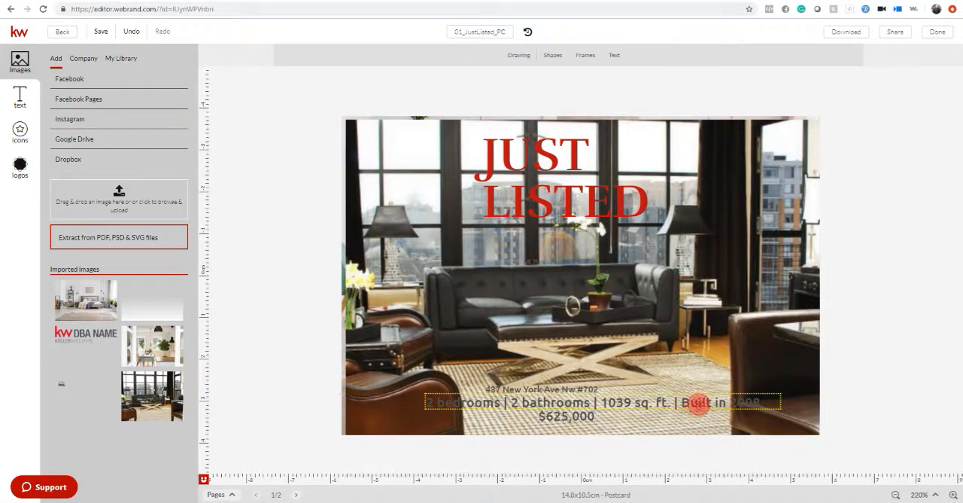
left_click_drag(698, 403, 672, 403)
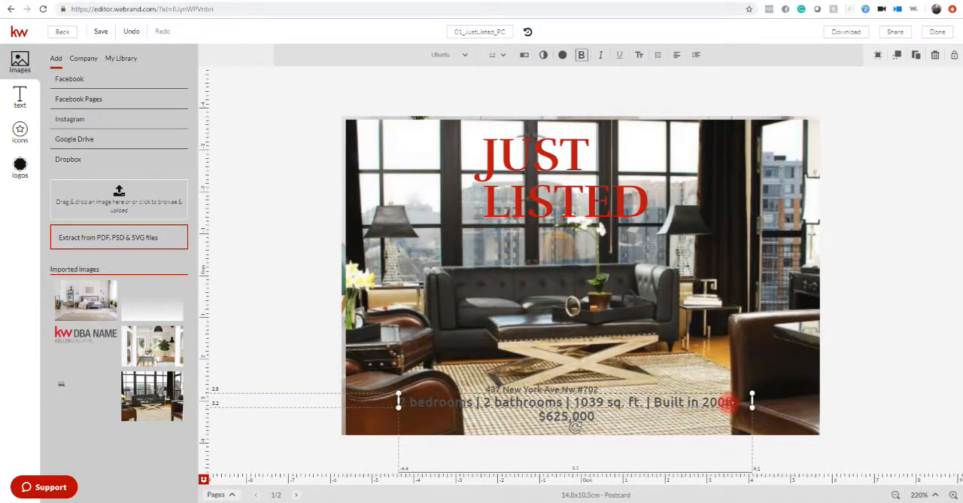
Keep the property details line bold and colour it with the template's red.
left_click(580, 55)
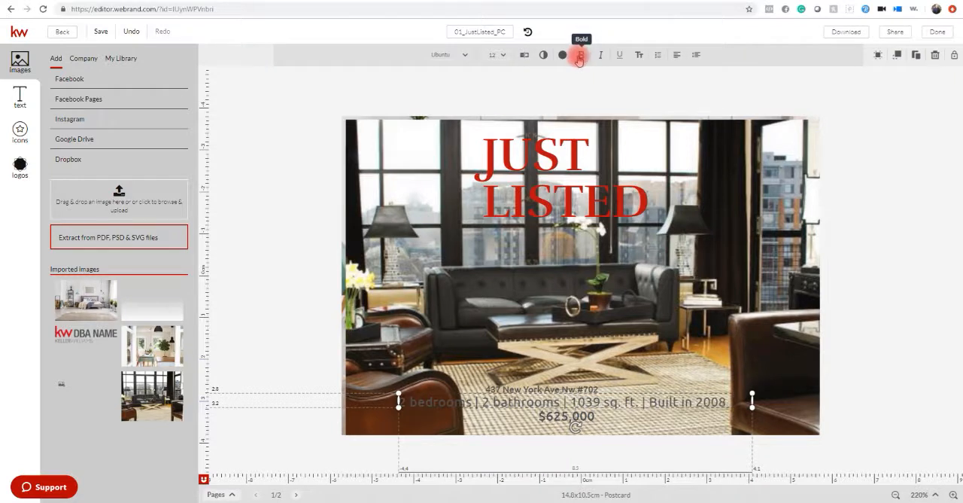
left_click(580, 55)
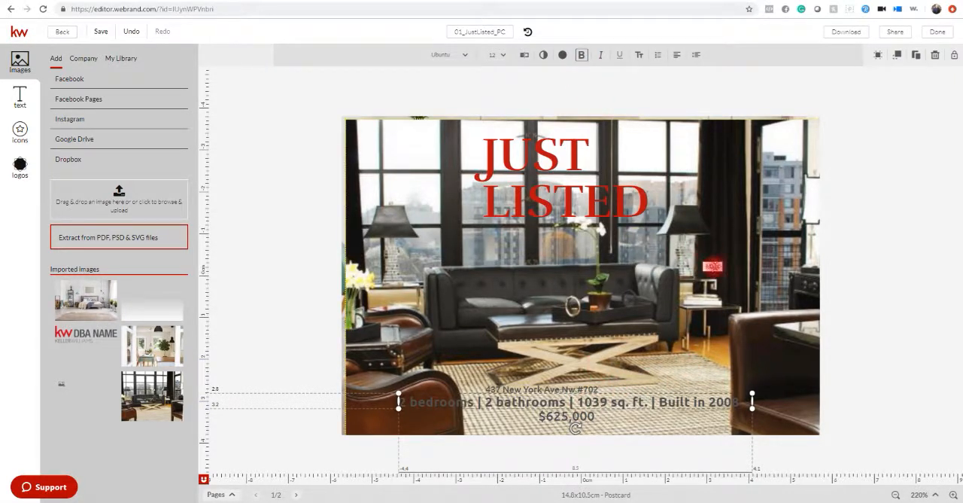
left_click(562, 55)
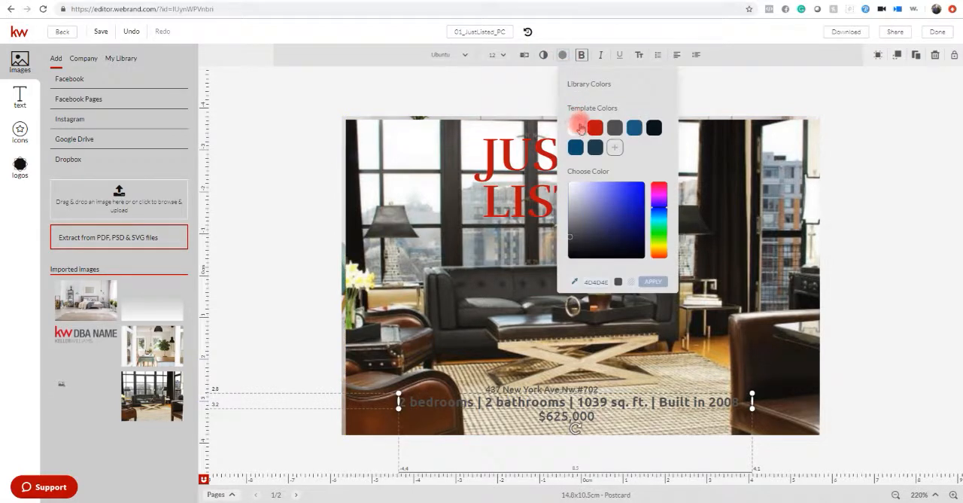
left_click(594, 127)
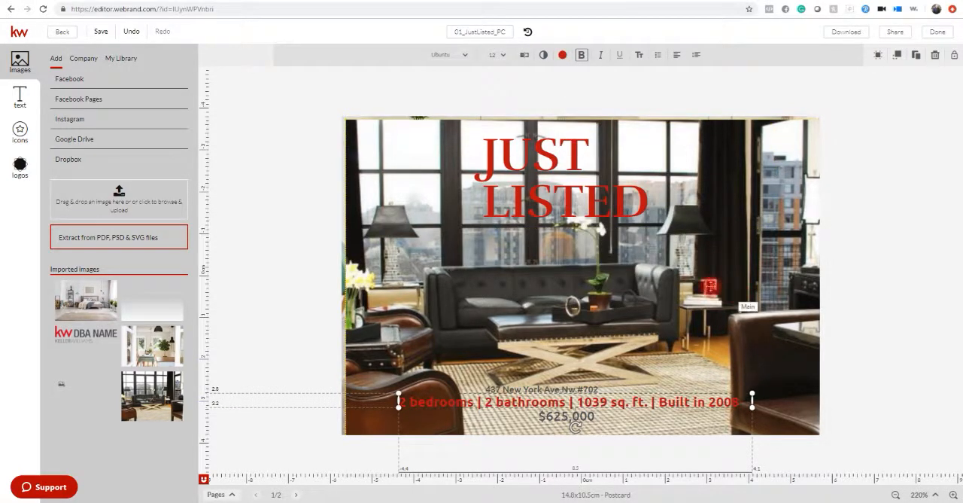
Enlarge the property address line to 12 pt and colour it with the template's red.
left_click(606, 389)
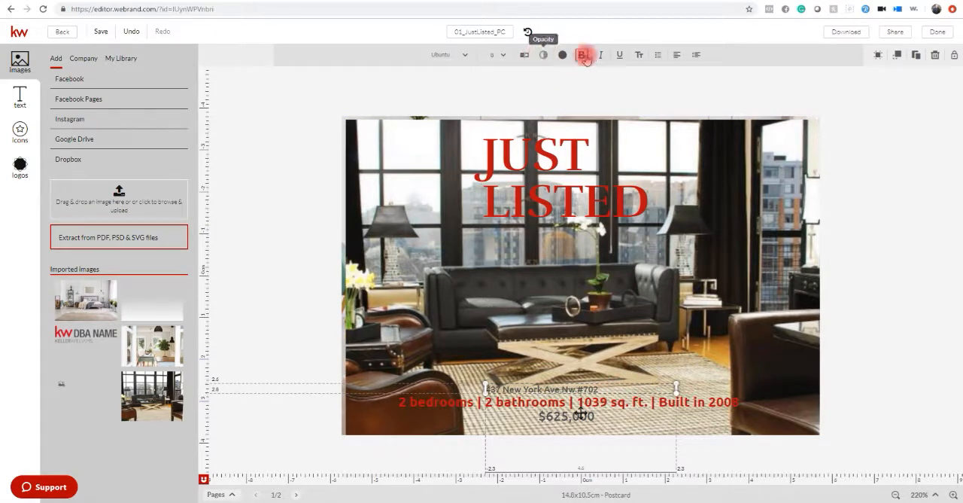
left_click(503, 55)
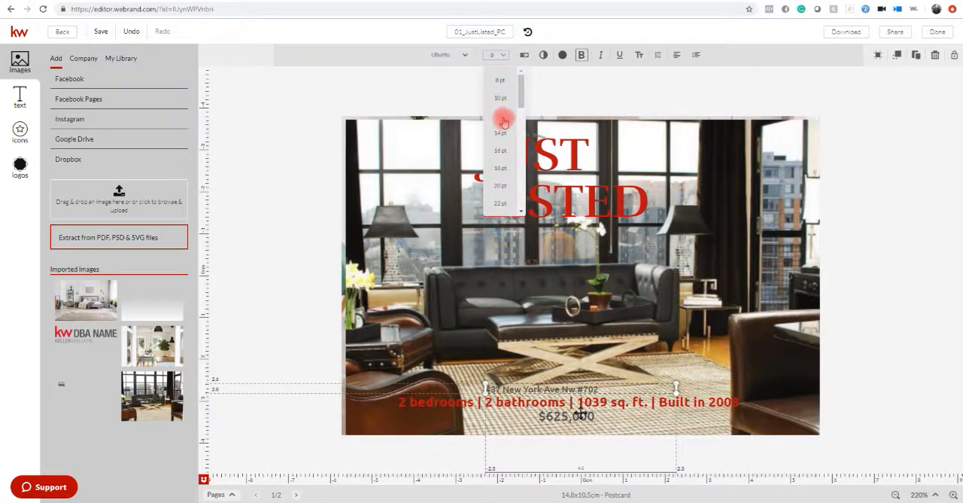
left_click(503, 119)
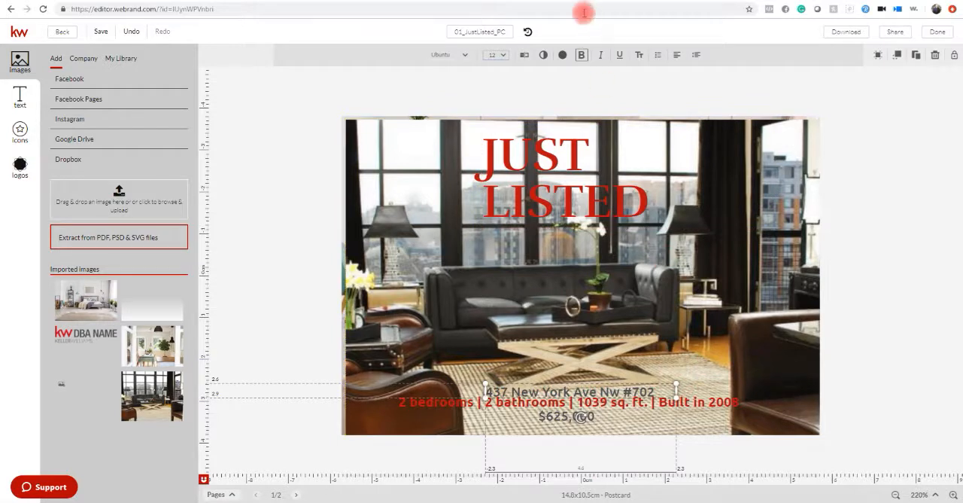
left_click(565, 57)
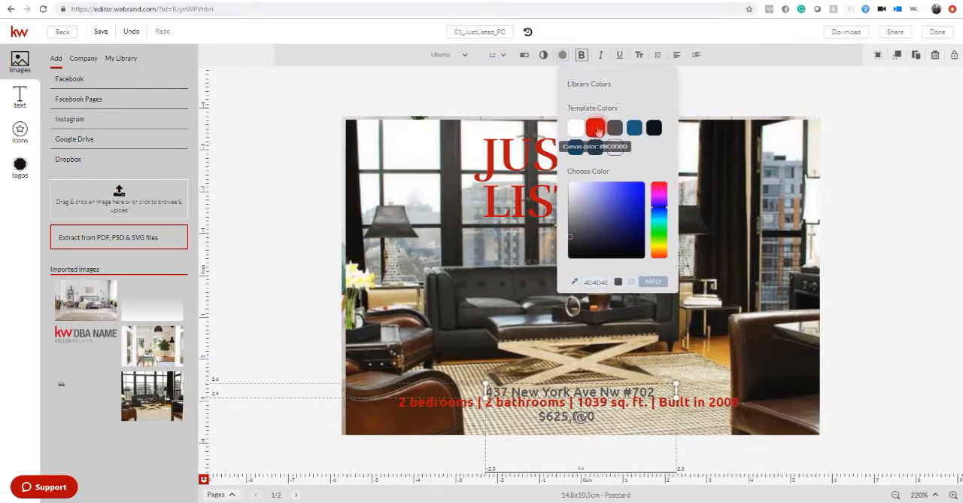
left_click(594, 125)
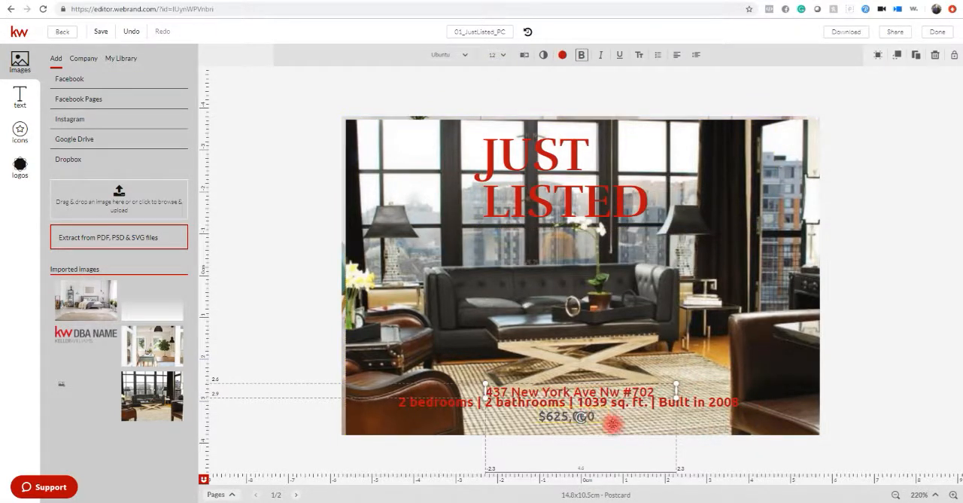
Colour the price text with the template's red.
left_click(601, 418)
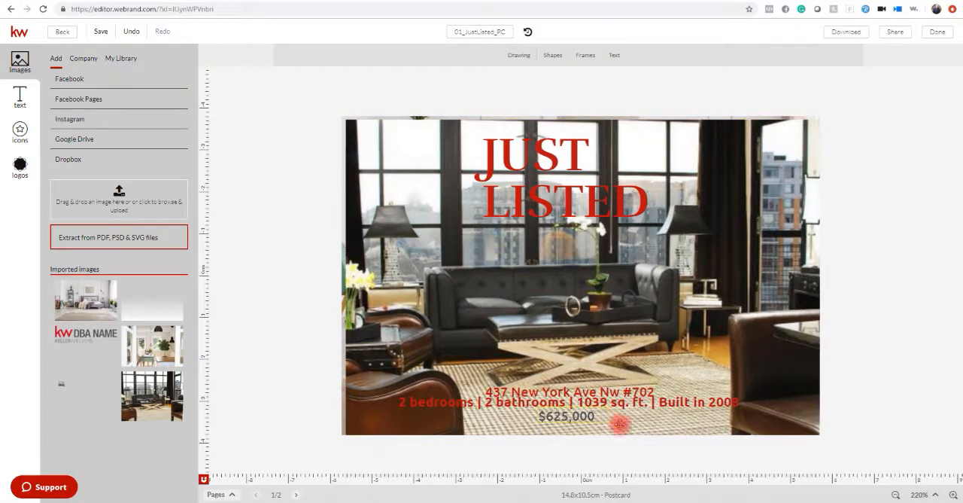
left_click(561, 54)
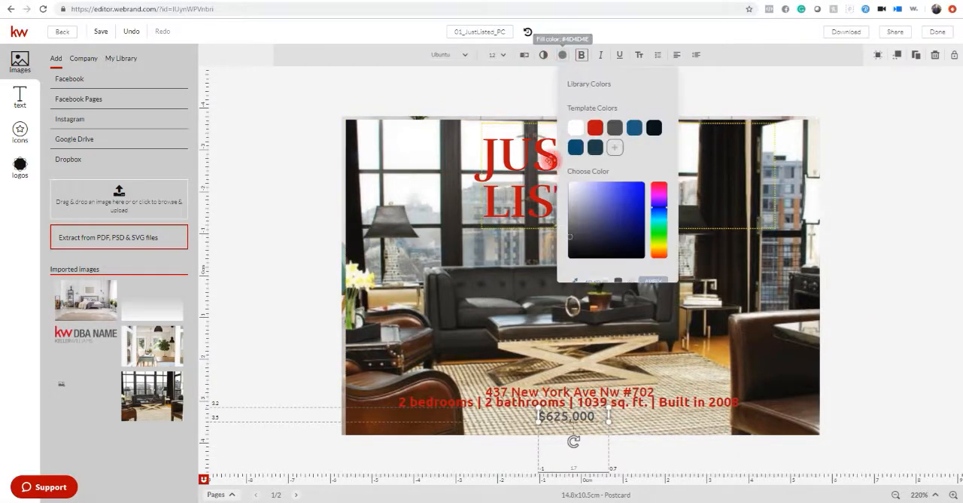
left_click(593, 125)
left_click(958, 365)
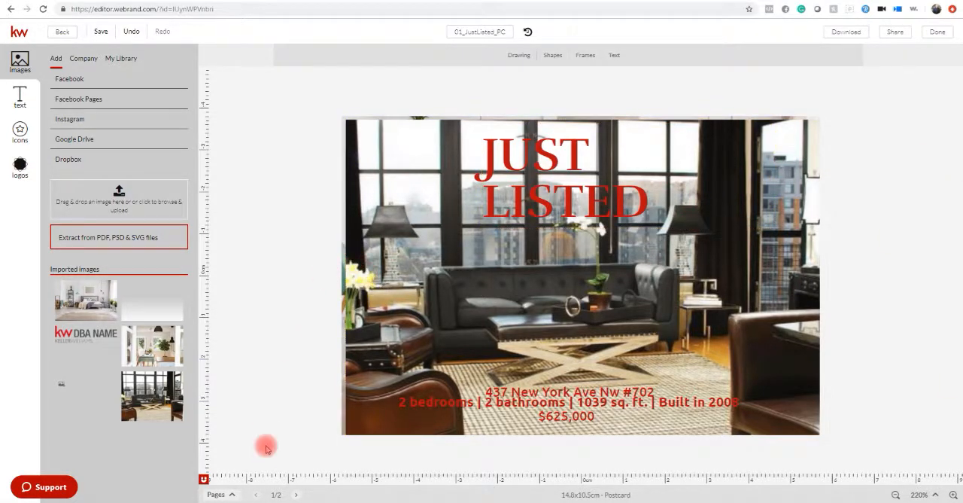
Go to page 2 of the postcard and insert the agent photo from the personal image library.
left_click(231, 494)
left_click(290, 461)
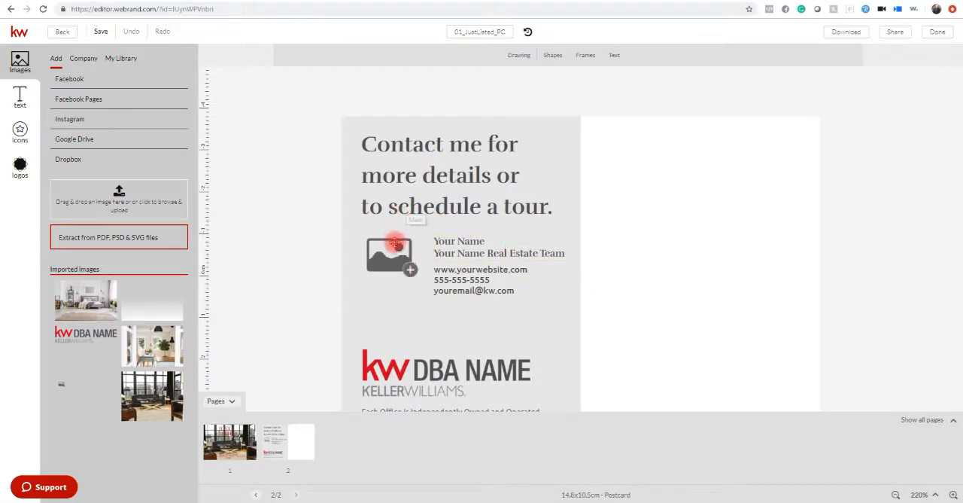
left_click(394, 259)
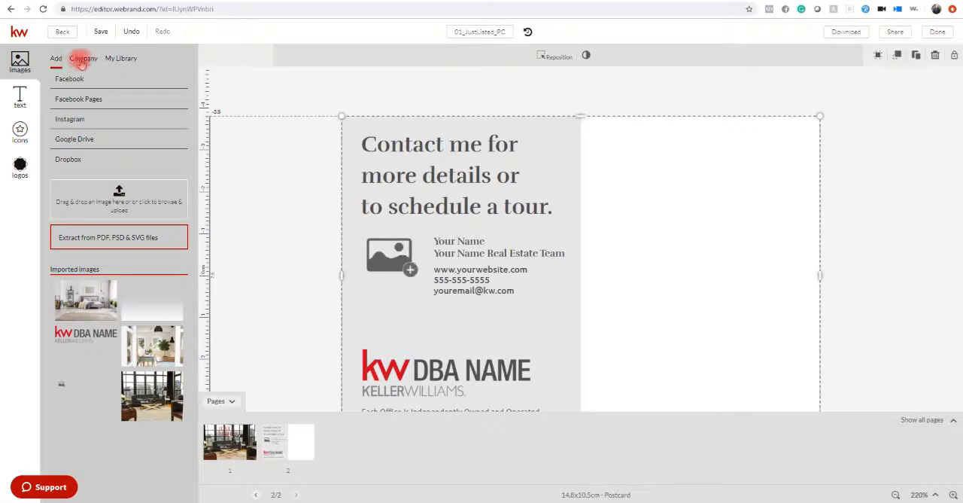
left_click(122, 60)
mouse_move(85, 288)
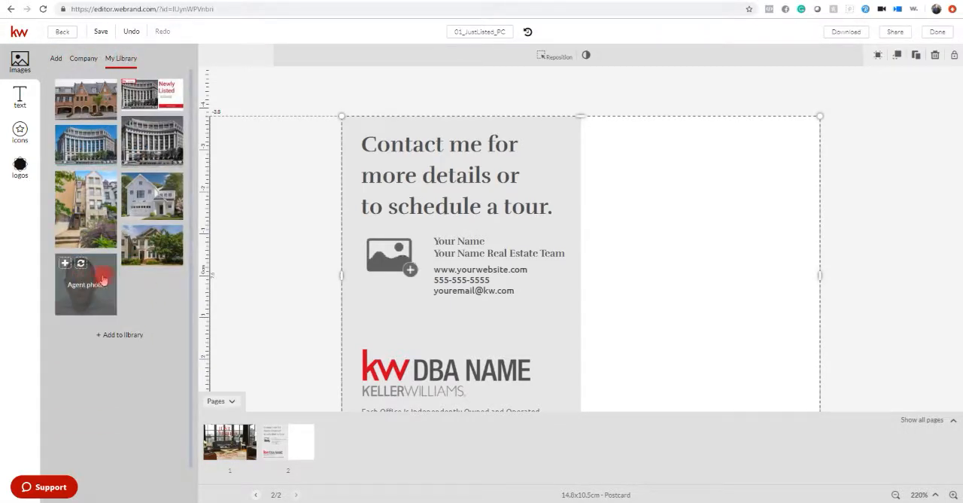
left_click(85, 284)
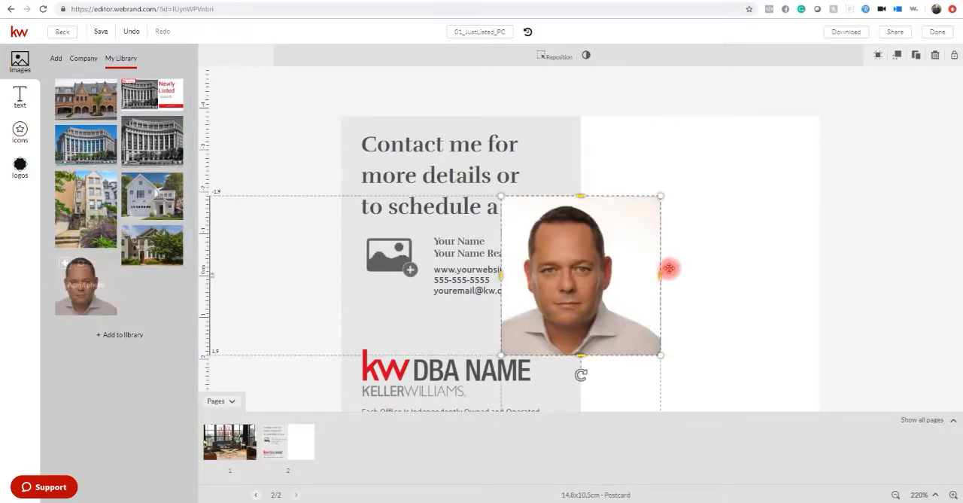
Shrink the agent photo and place it over the picture placeholder beside the contact details.
left_click_drag(659, 198, 587, 268)
left_click(528, 308)
left_click_drag(528, 309, 378, 268)
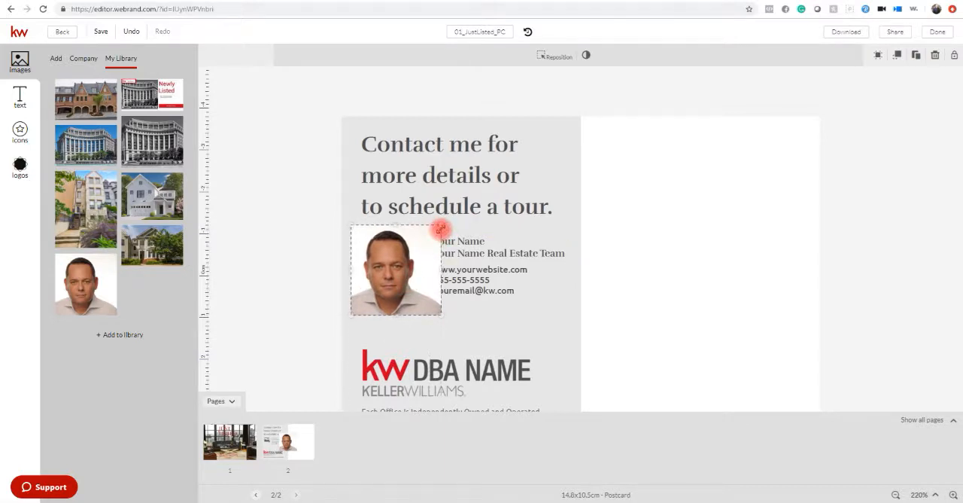
left_click_drag(441, 227, 421, 243)
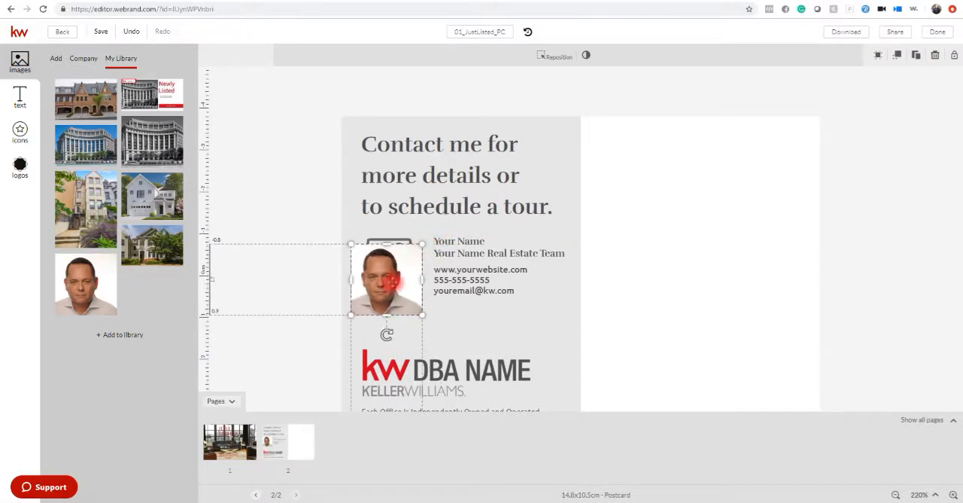
left_click_drag(383, 275, 390, 267)
Replace the placeholder name and team lines beside the photo with the agent's full name and team name.
left_click(489, 240)
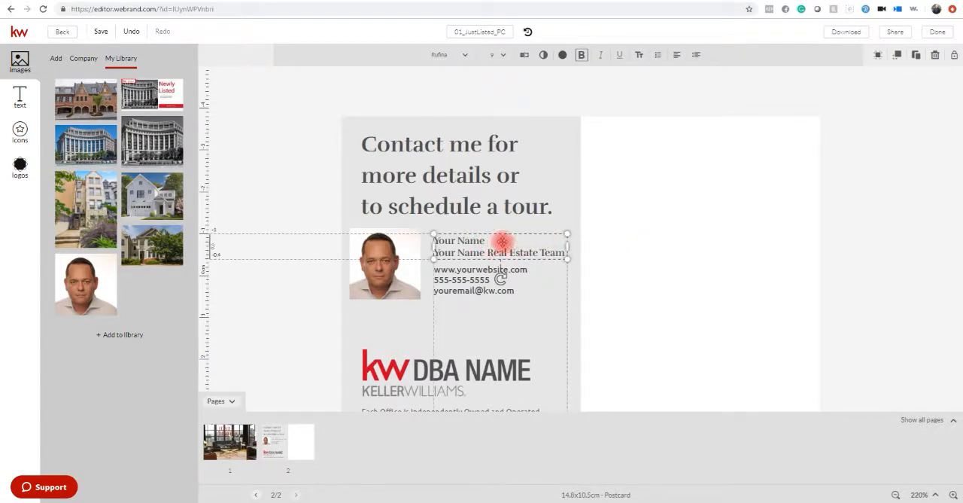
double_click(489, 241)
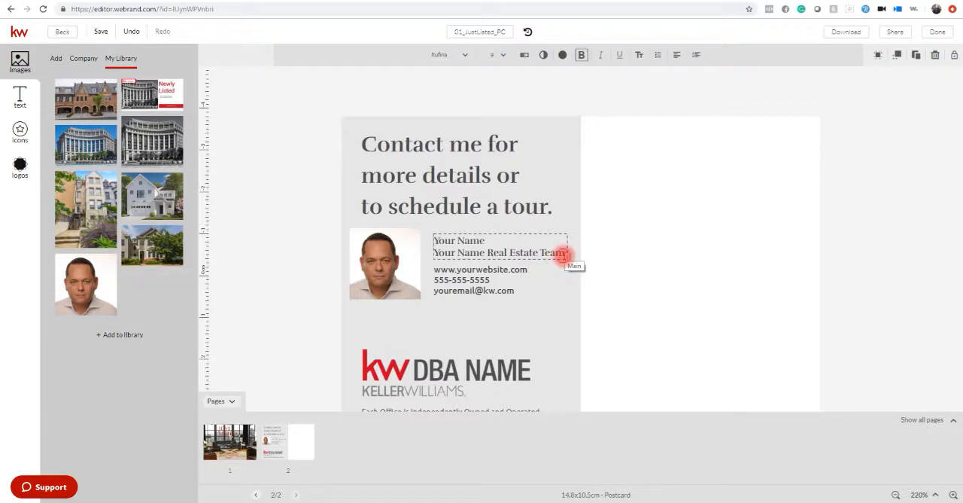
mouse_move(563, 256)
left_mouse_down()
mouse_move(474, 234)
mouse_move(450, 254)
mouse_move(484, 261)
mouse_move(550, 254)
left_mouse_up()
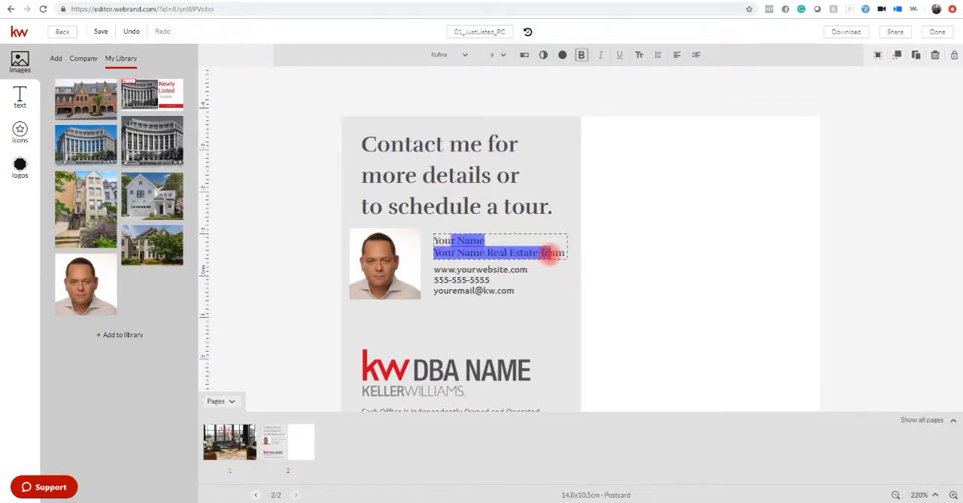
key("BackSpace")
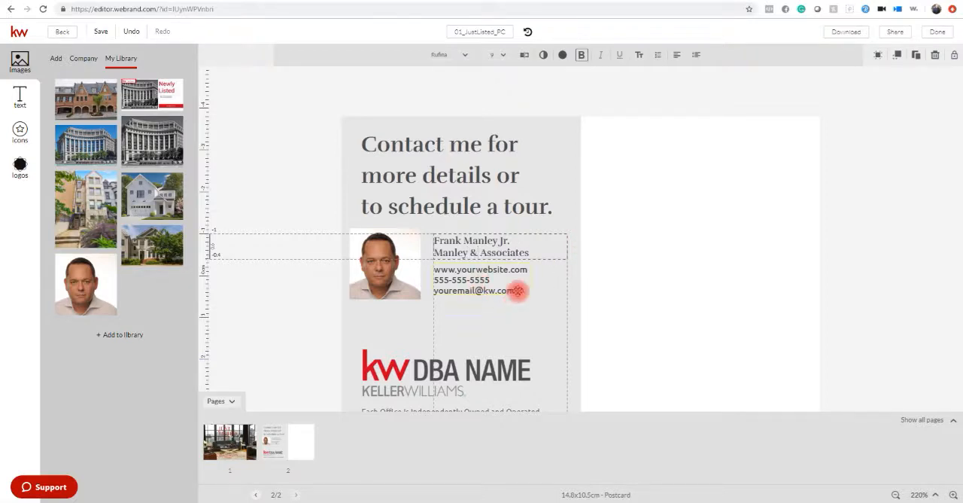
Replace the placeholder website beside the photo with the agent's website address and widen the text box to fit it on one line.
left_click(519, 298)
left_click(518, 293)
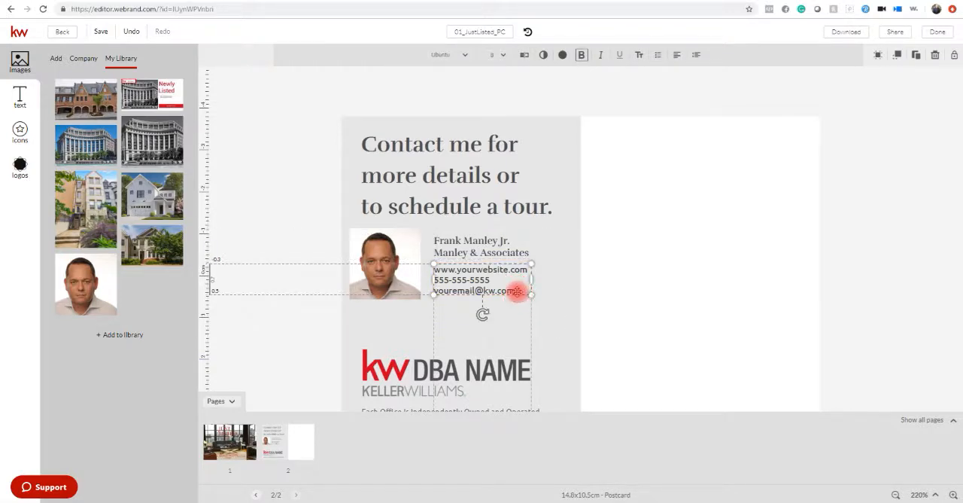
left_click_drag(517, 291, 528, 271)
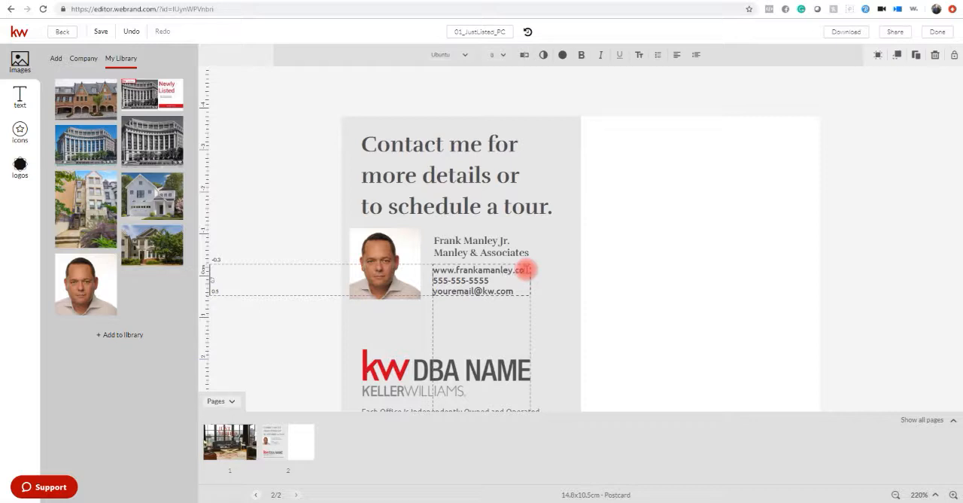
key("Return")
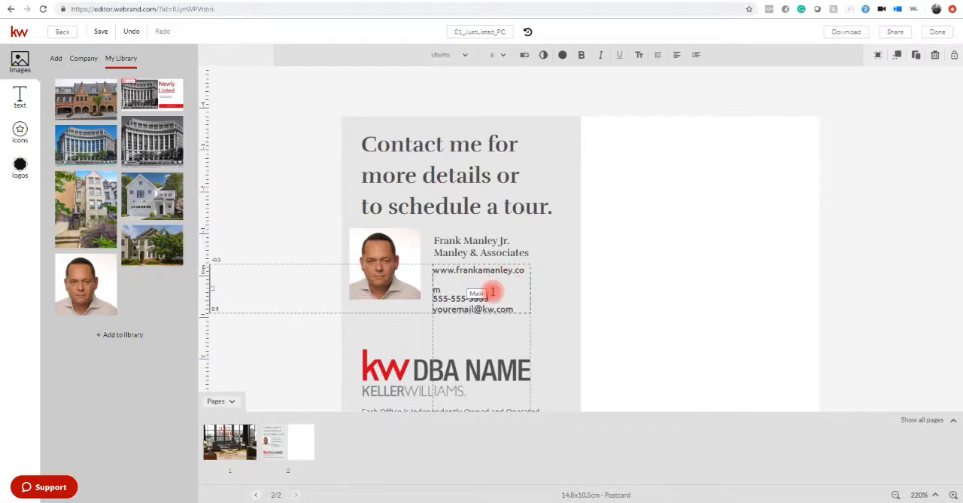
left_click(532, 285)
left_click(493, 282)
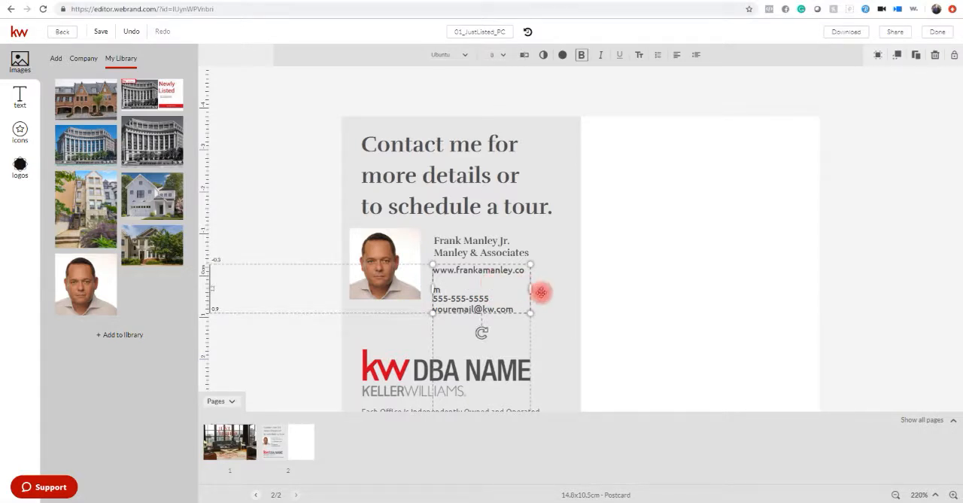
left_click_drag(531, 288, 543, 290)
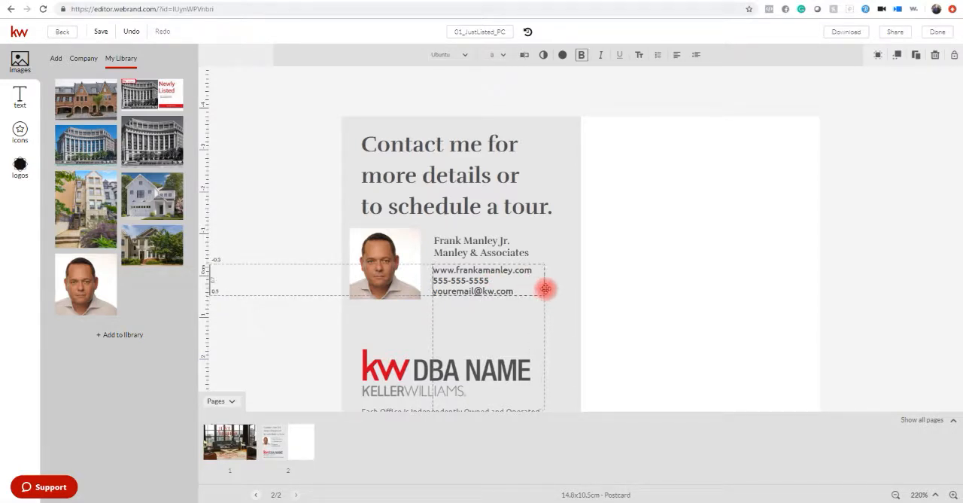
Replace the placeholder phone number and e-mail below the website with the agent's phone number and e-mail address.
left_click(497, 282)
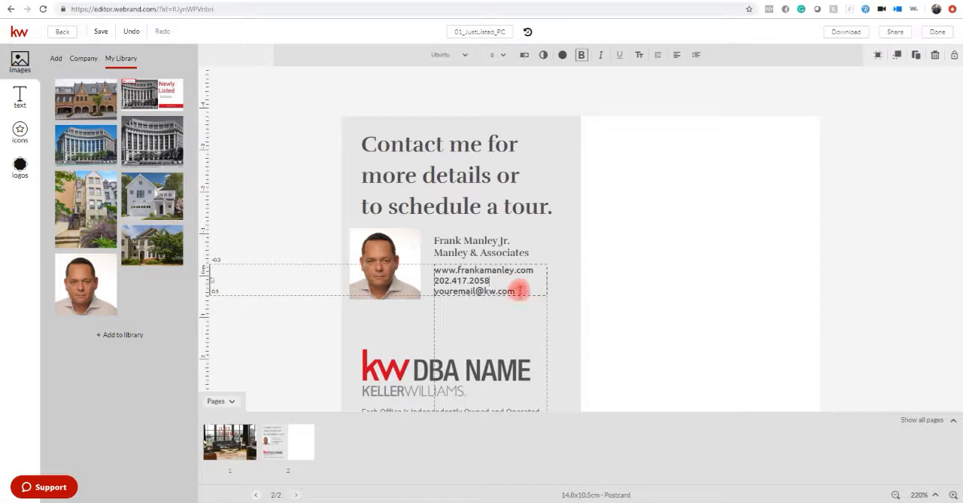
left_click(522, 291)
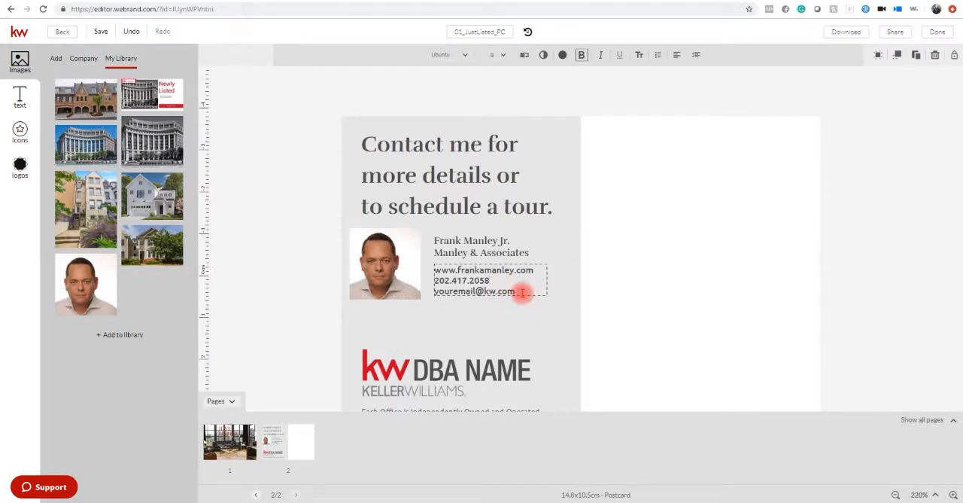
left_click(451, 326)
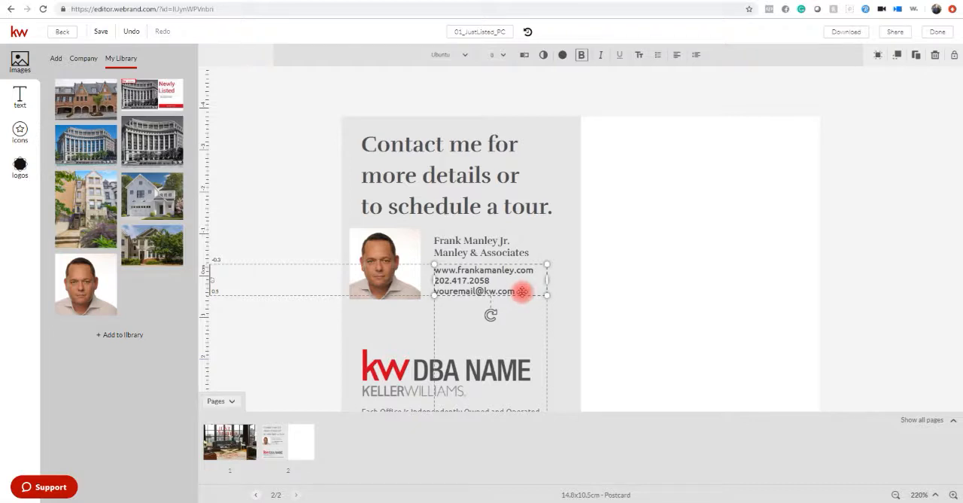
left_click(892, 268)
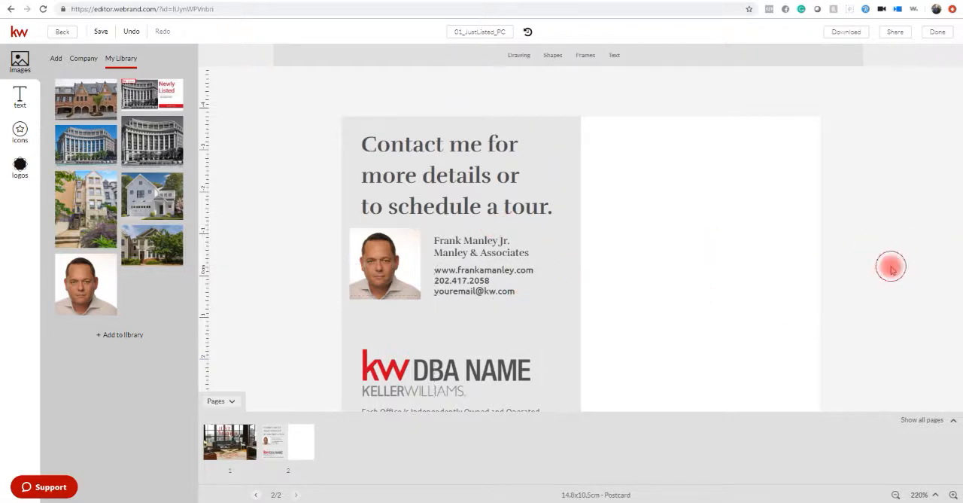
left_click(522, 293)
left_click(522, 292)
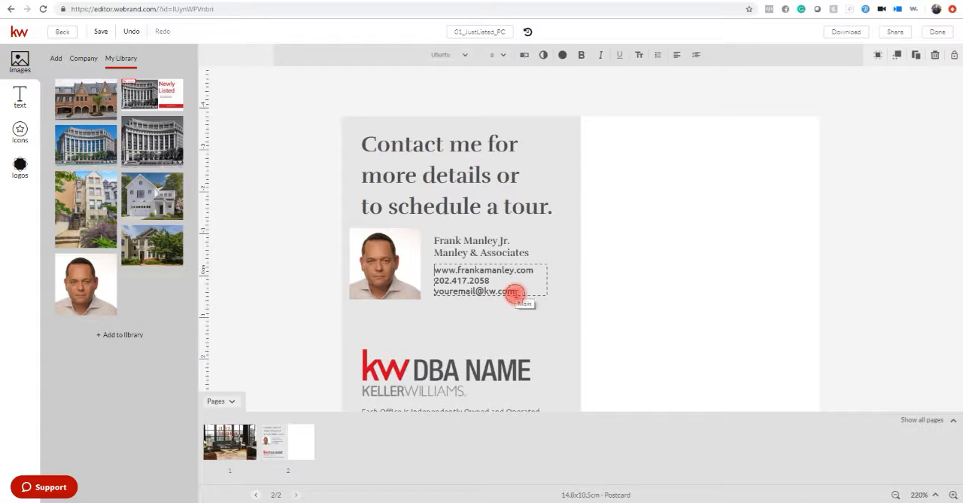
key("ctrl+a")
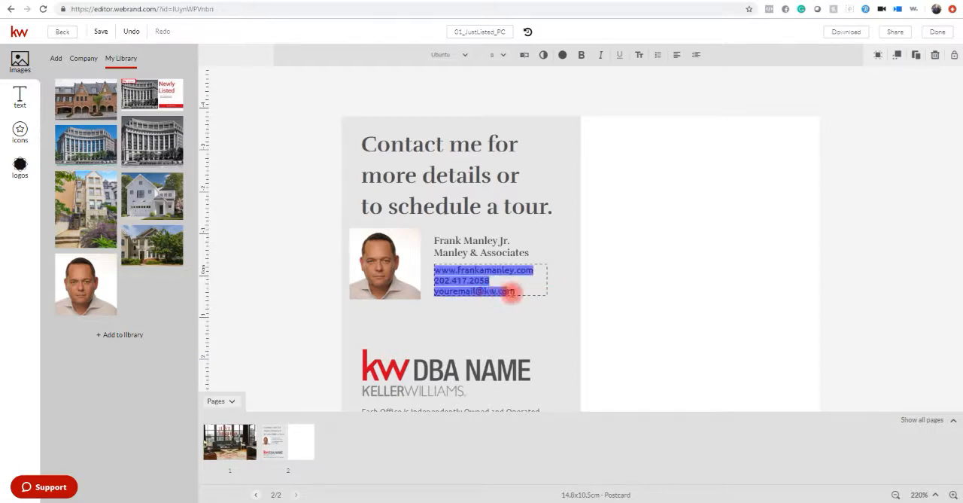
left_click(523, 288)
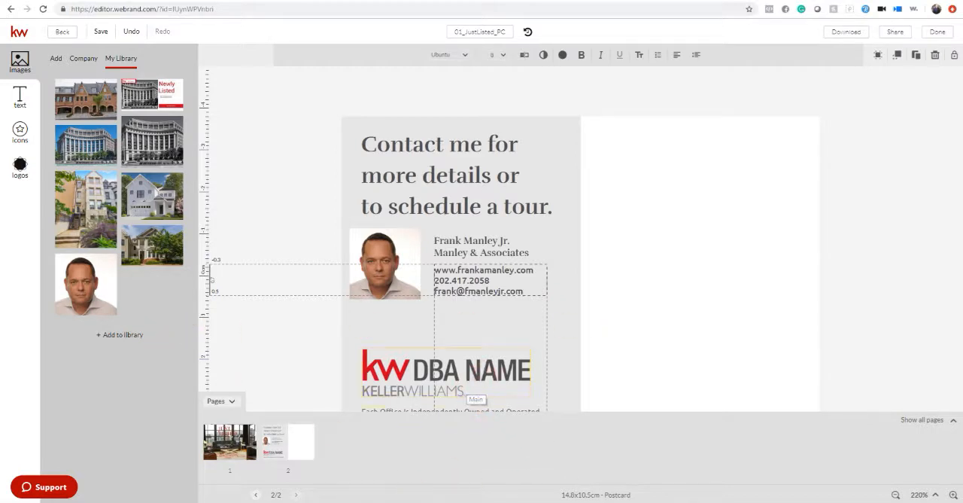
Replace the placeholder DBA NAME logo with the grey-lettered Keller Williams Capital Properties logo from the personal logo library.
left_click(226, 400)
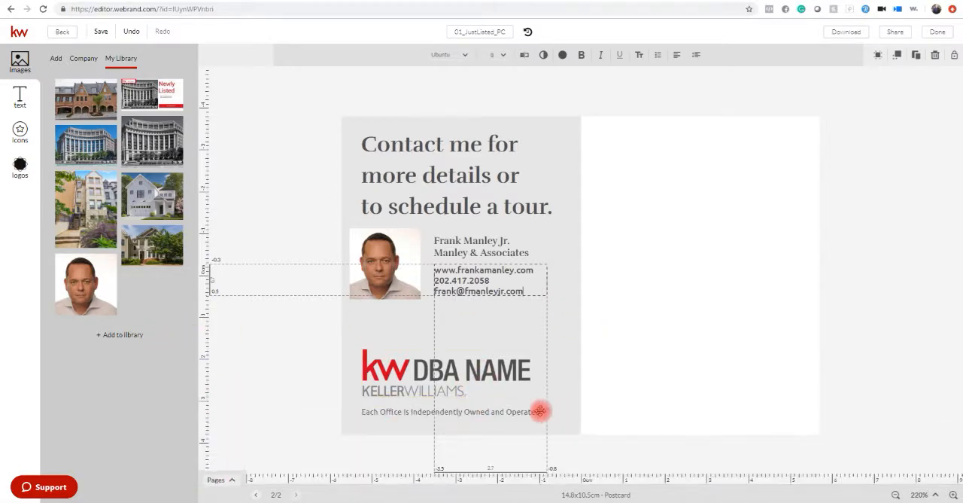
left_click(450, 385)
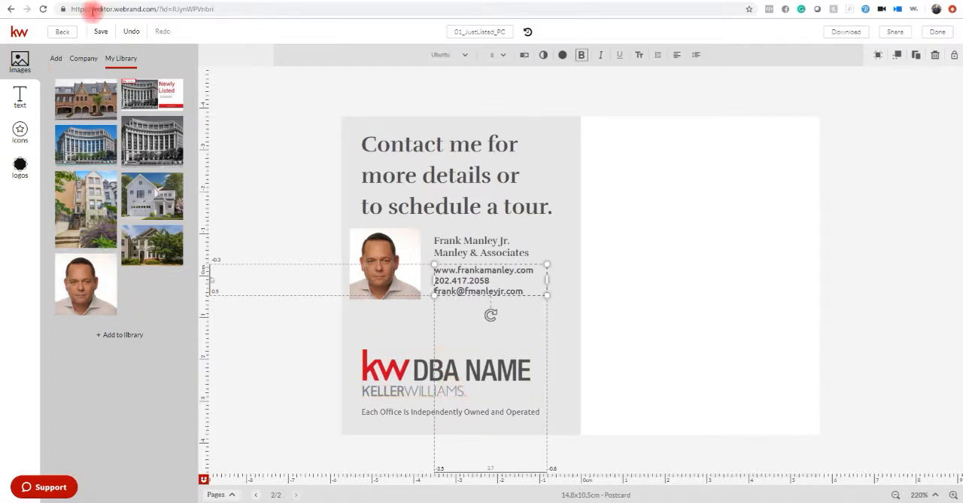
left_click(19, 164)
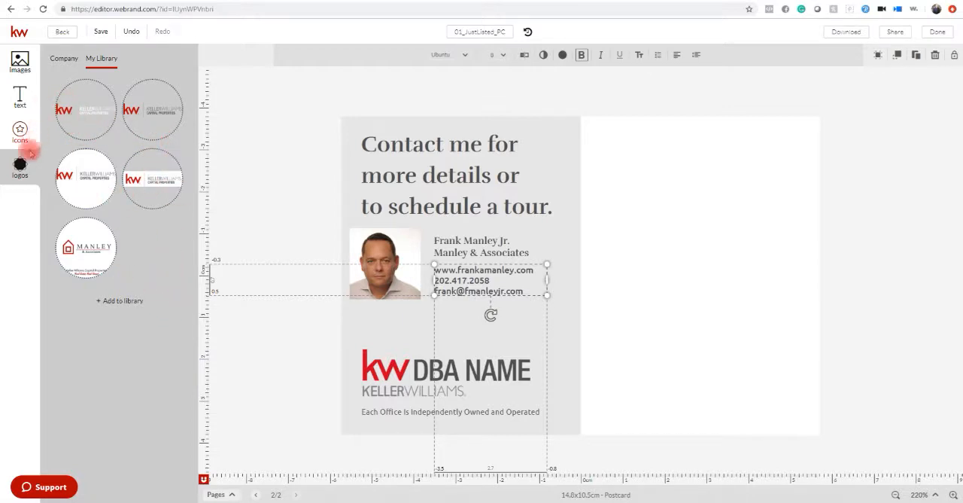
left_click_drag(89, 113, 459, 385)
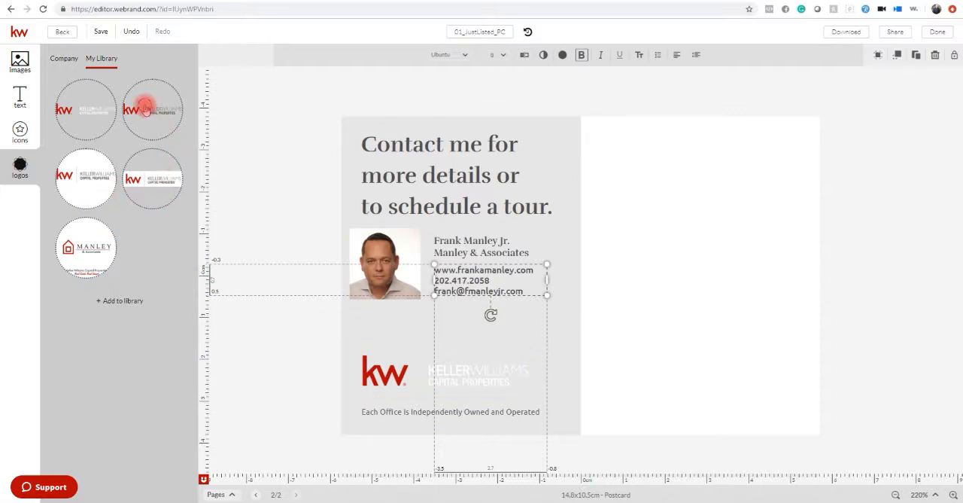
left_click_drag(145, 108, 439, 383)
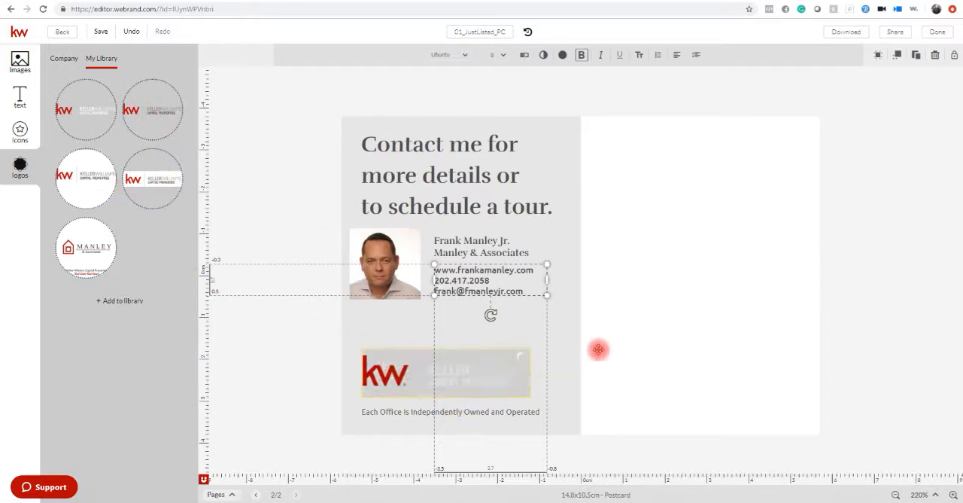
left_click(665, 245)
left_click(870, 341)
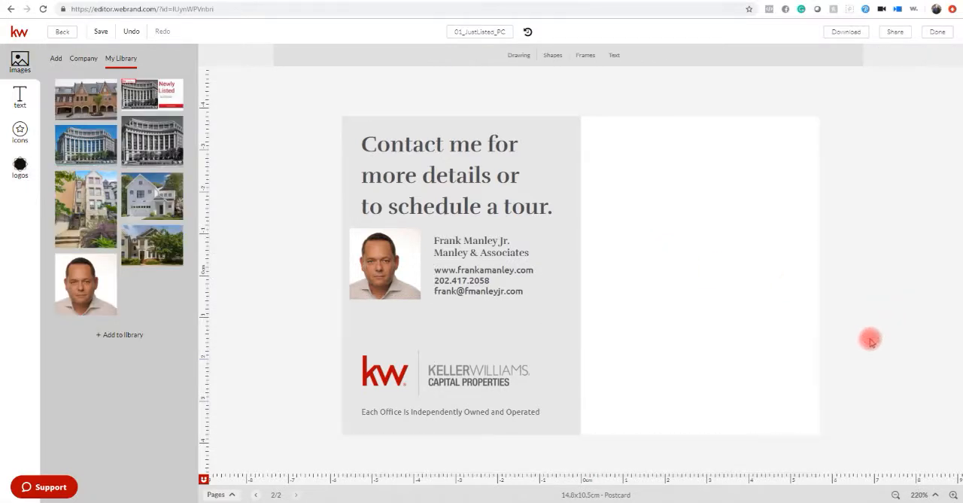
Move the "Each Office Is Independently Owned and Operated" line up so it sits closer beneath the logo.
left_click(468, 419)
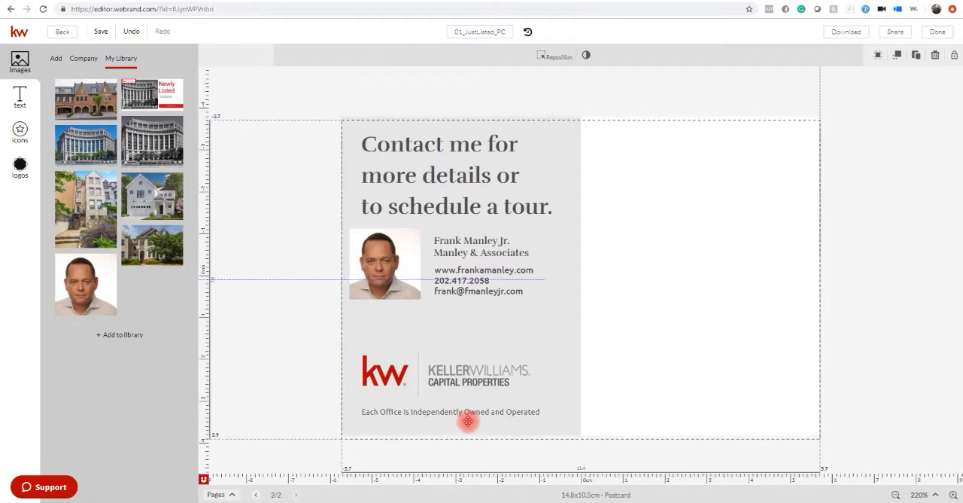
left_click(920, 346)
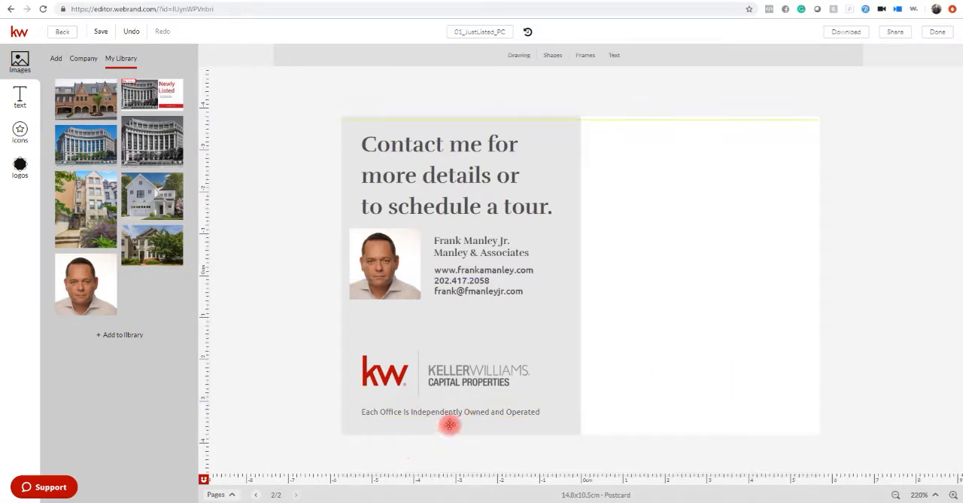
left_click(462, 417)
left_click(466, 412)
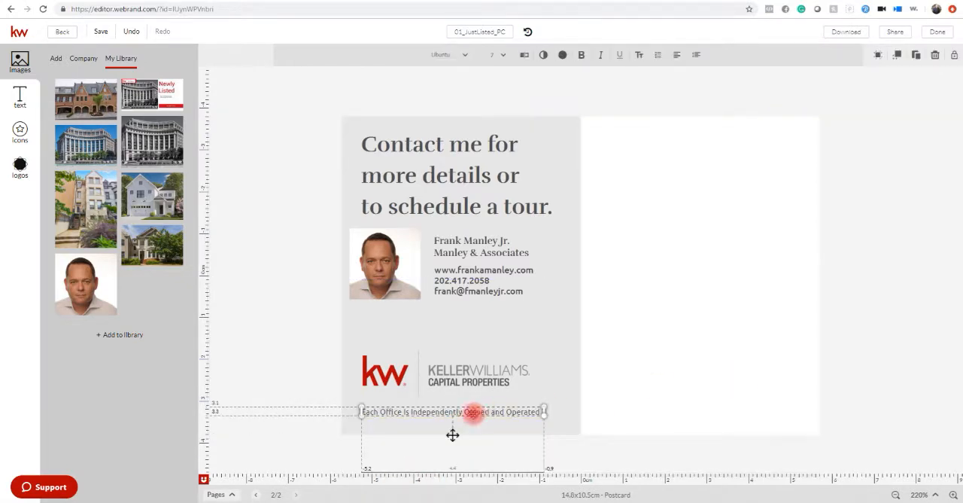
left_click(918, 338)
left_click_drag(469, 413, 464, 402)
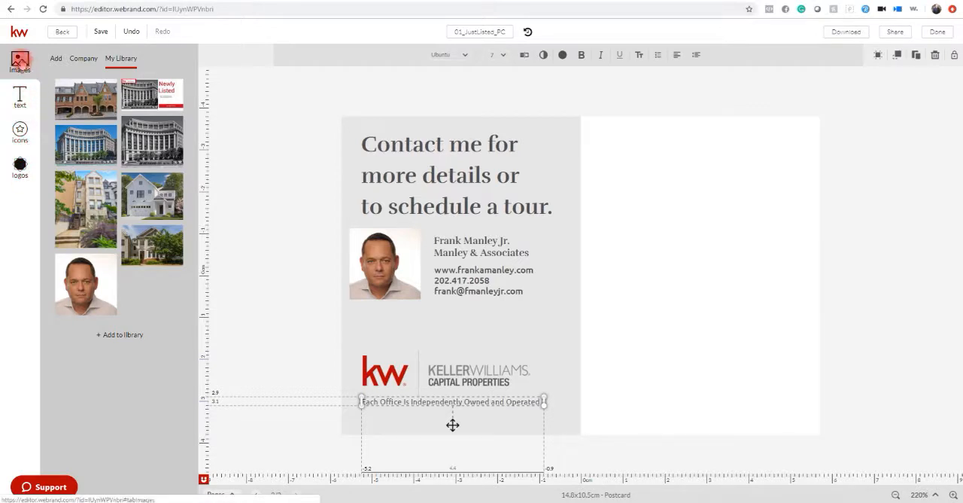
left_click(56, 58)
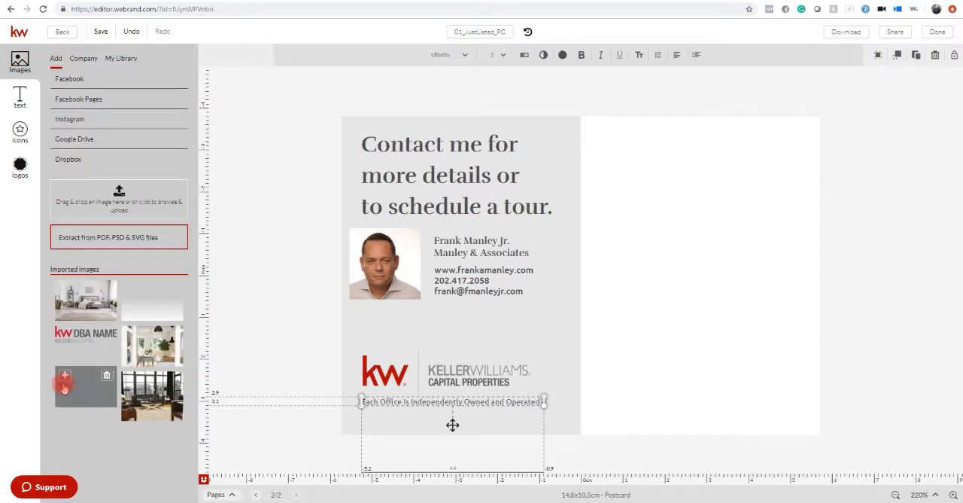
left_click(64, 385)
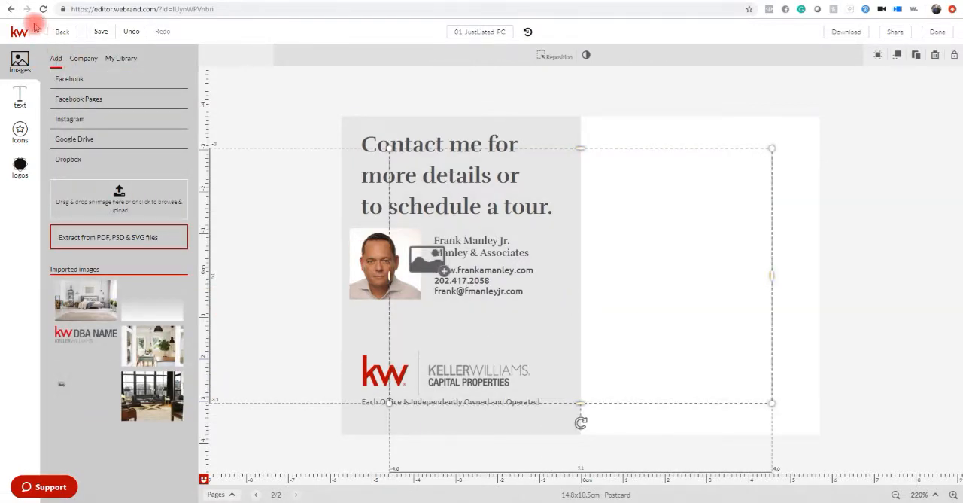
left_click(129, 36)
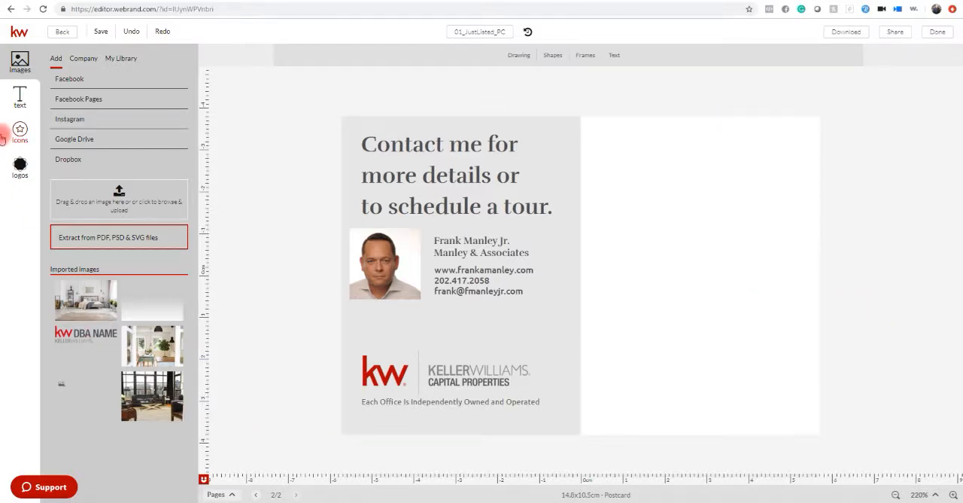
Insert the team logo from the personal logo library, sized about 1.2 cm, between the contact details and the Keller Williams logo.
left_click(18, 166)
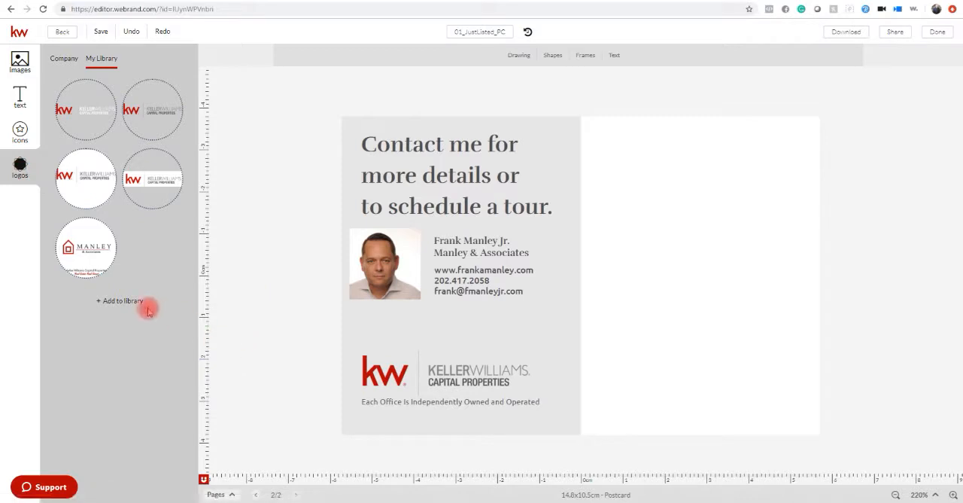
left_click(88, 251)
left_click_drag(662, 204, 560, 314)
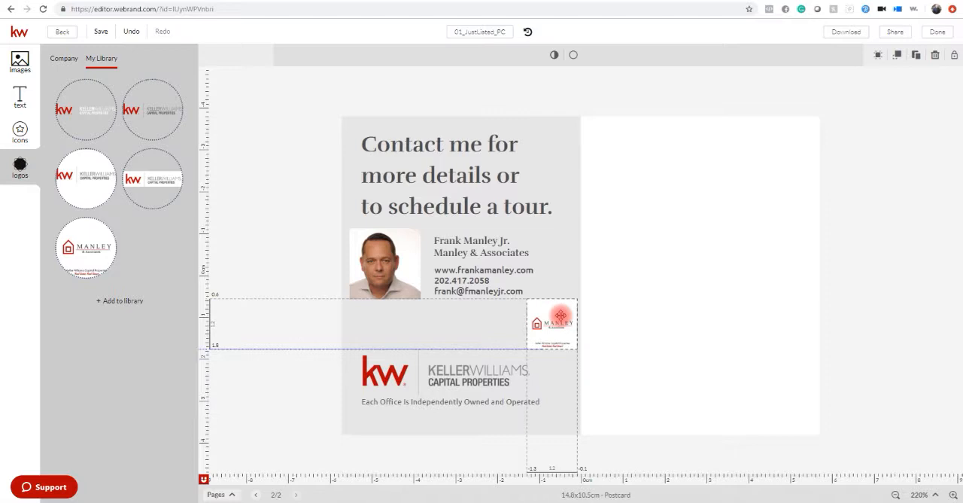
left_click(928, 279)
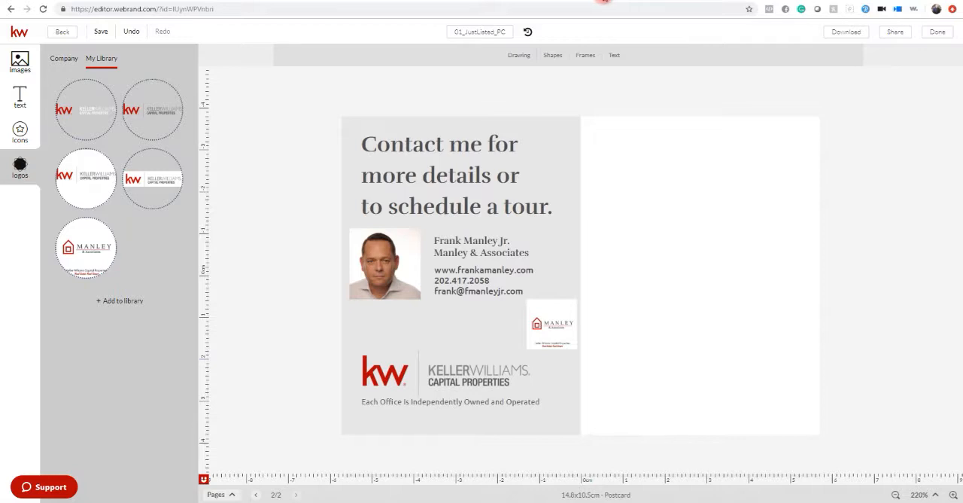
Open the KWCP Agent Resource Drive at kwcapitalproperties.com/welcome in a new browser tab.
left_click(604, 0)
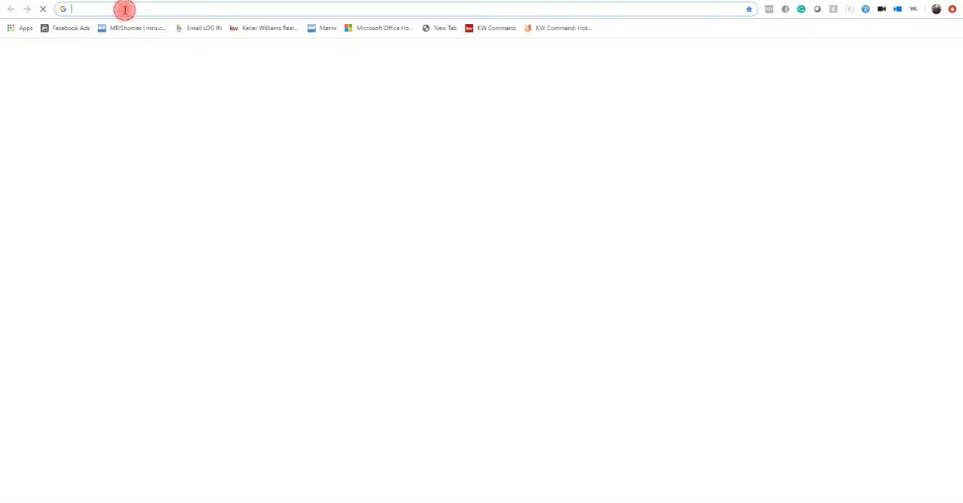
type("kw")
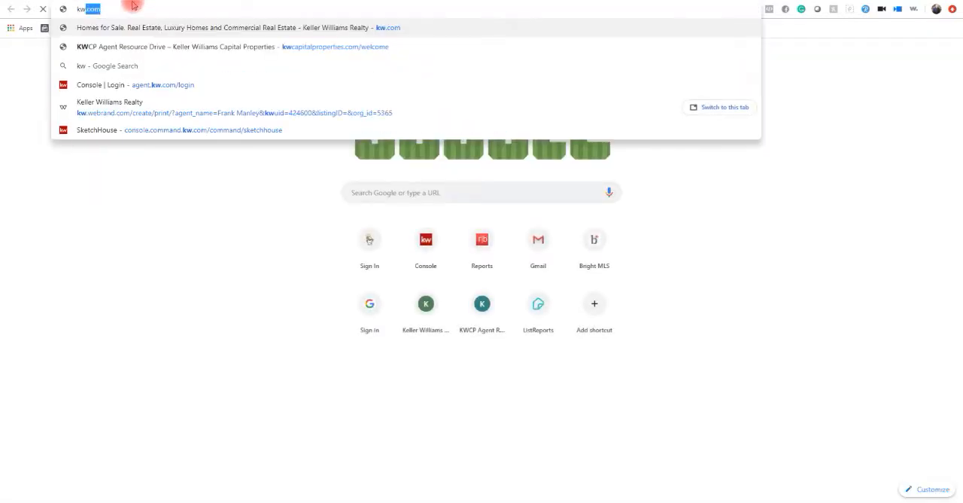
type("capit")
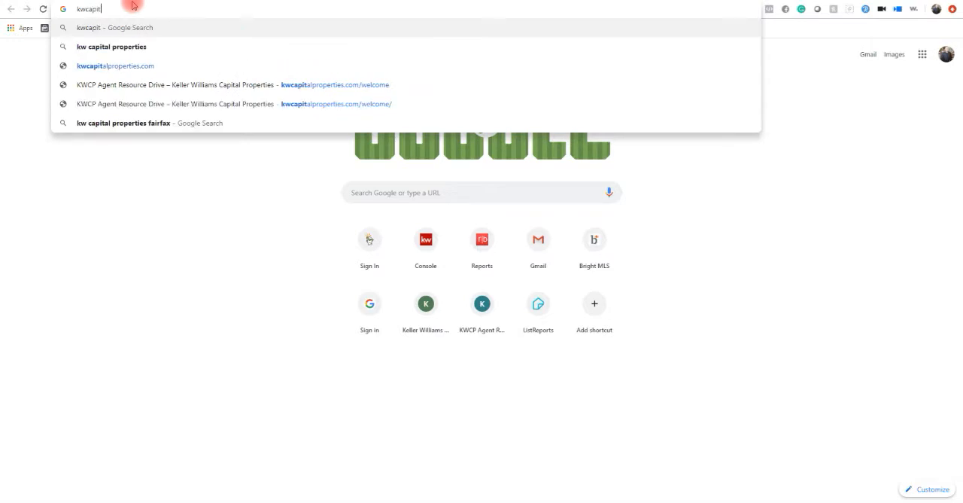
type("alpr")
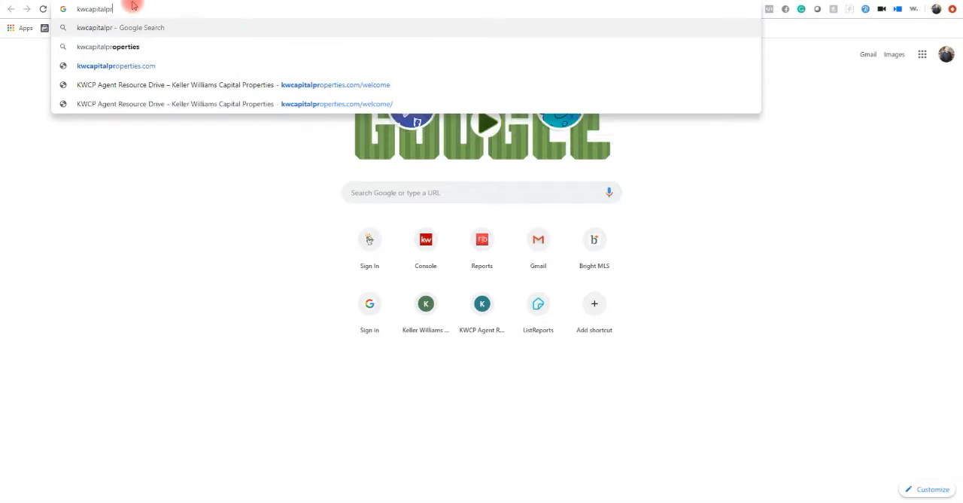
type("opertie")
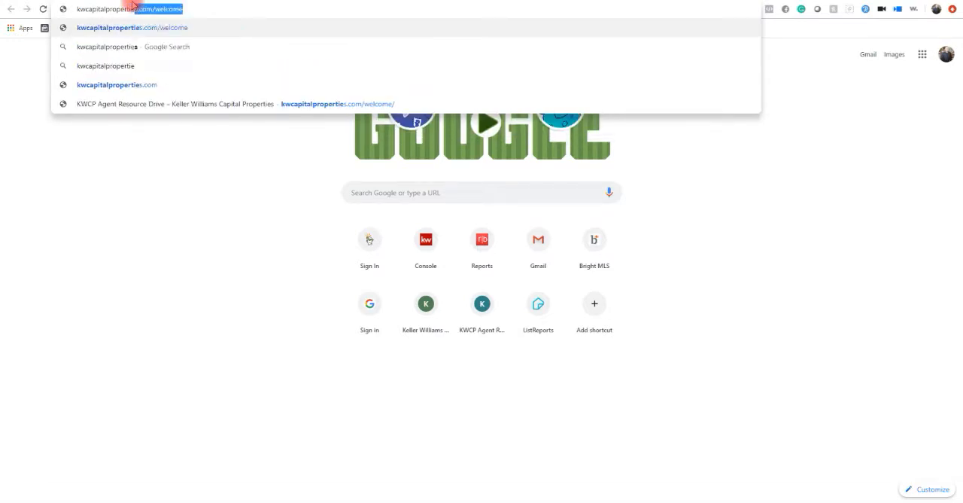
type("s.com")
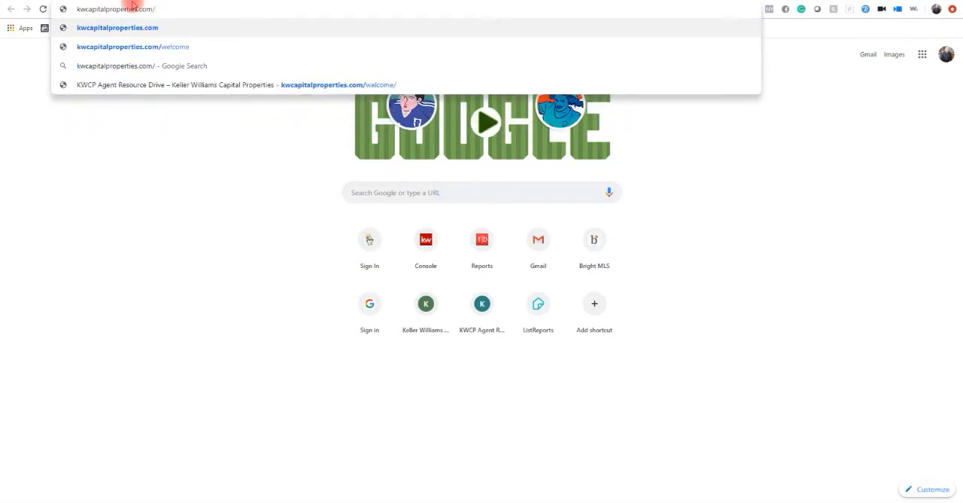
type("/welco")
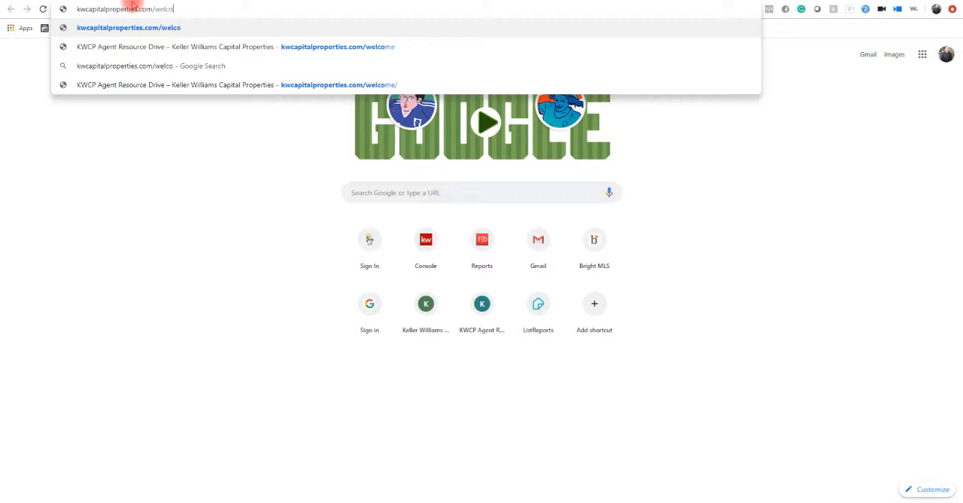
type("me")
key("Return")
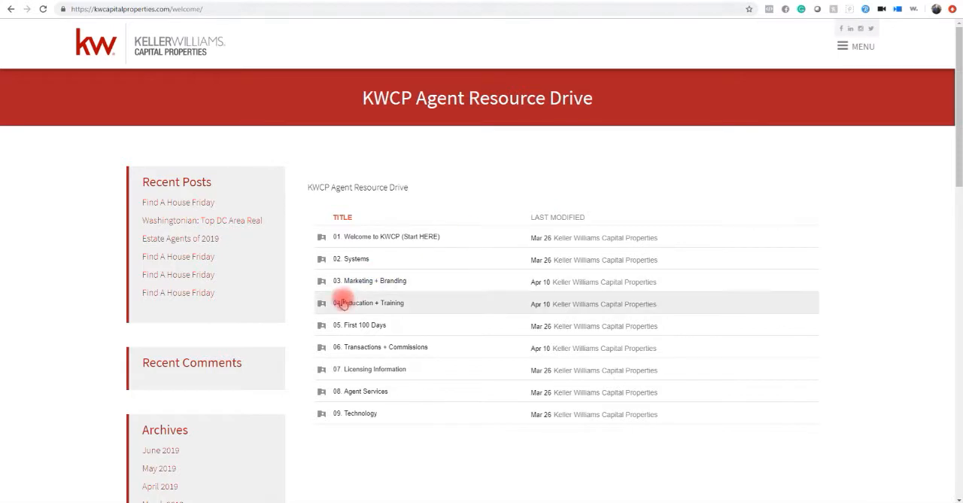
View the KWCP Logos folder inside 03. Marketing + Branding in Google Drive, and return to the postcard editor.
left_click(380, 281)
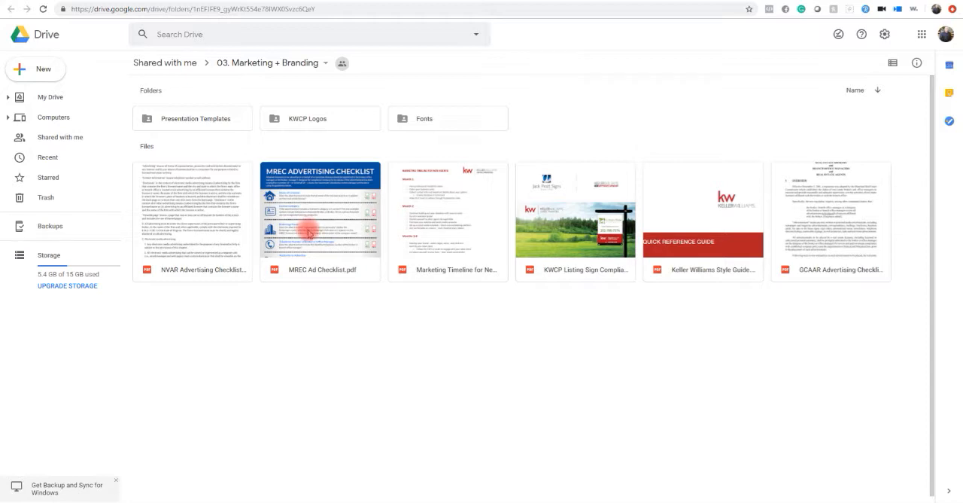
left_click(304, 122)
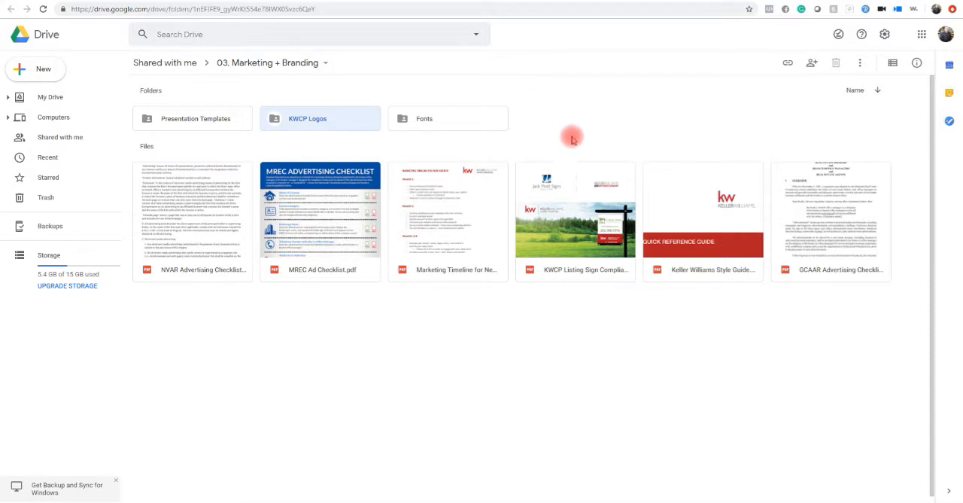
double_click(321, 118)
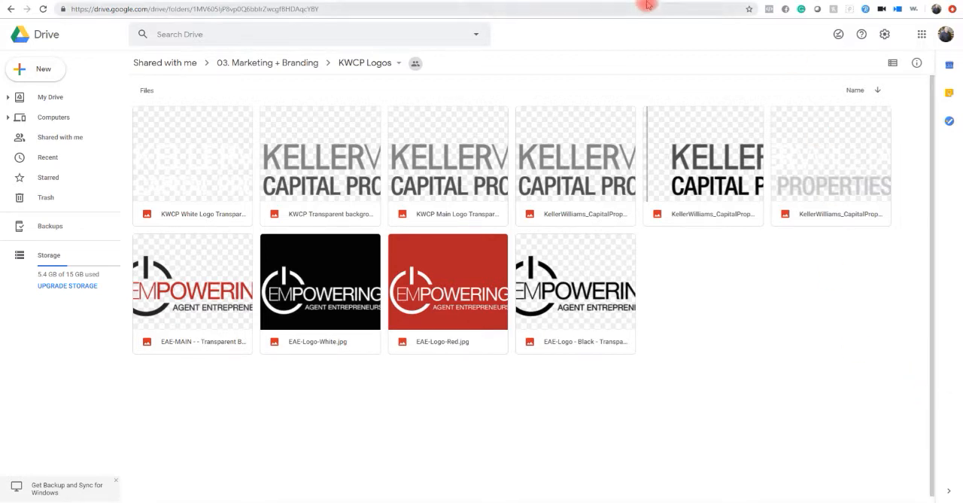
left_click(525, 0)
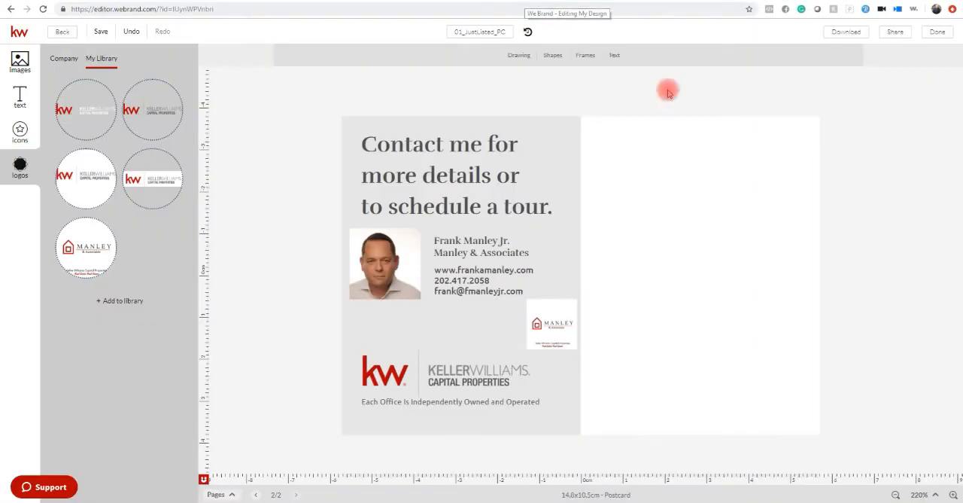